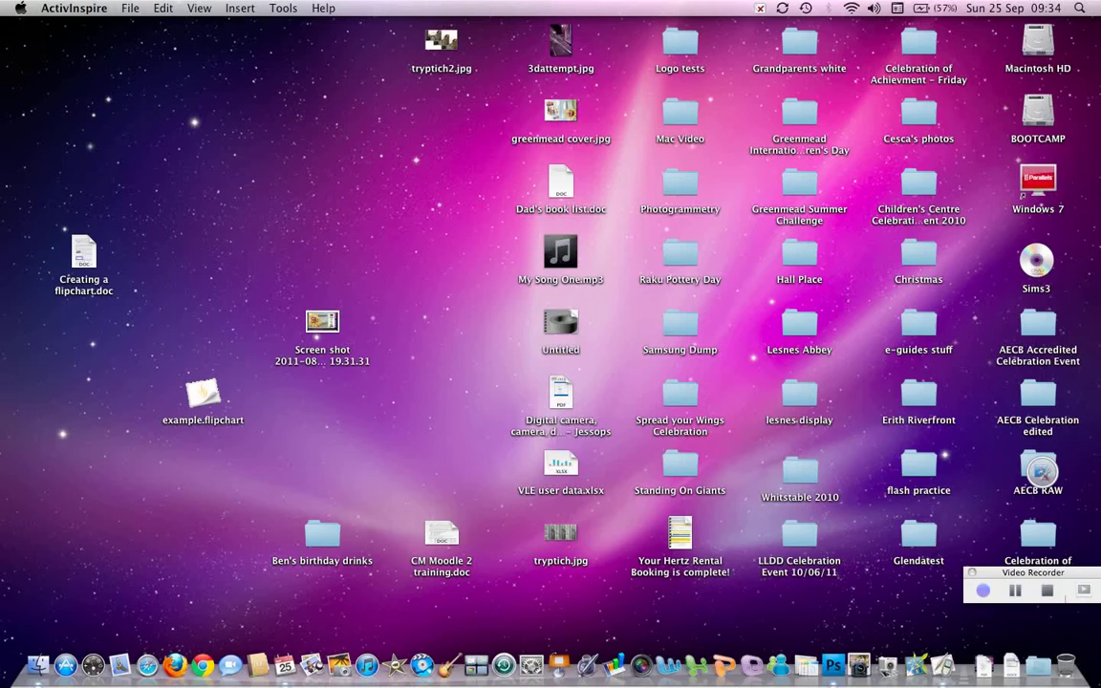
# Switch to Photoshop and open Rotate arbitrary (1).JPG from the Learner Disk folder
pyautogui.click(834, 666)
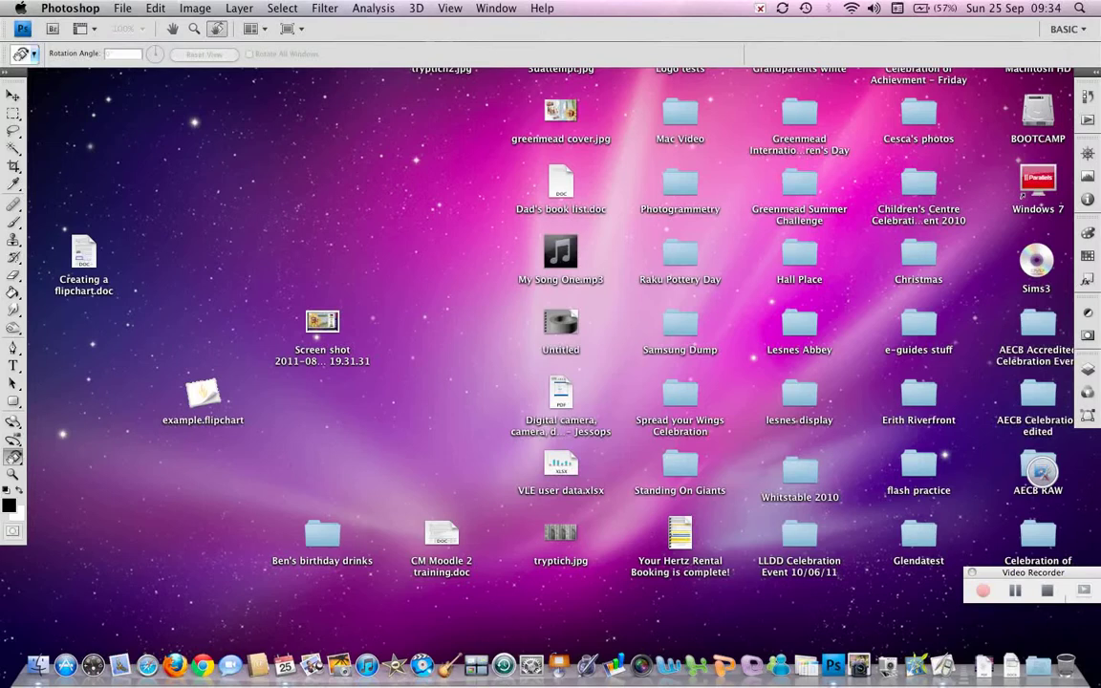
pyautogui.click(122, 9)
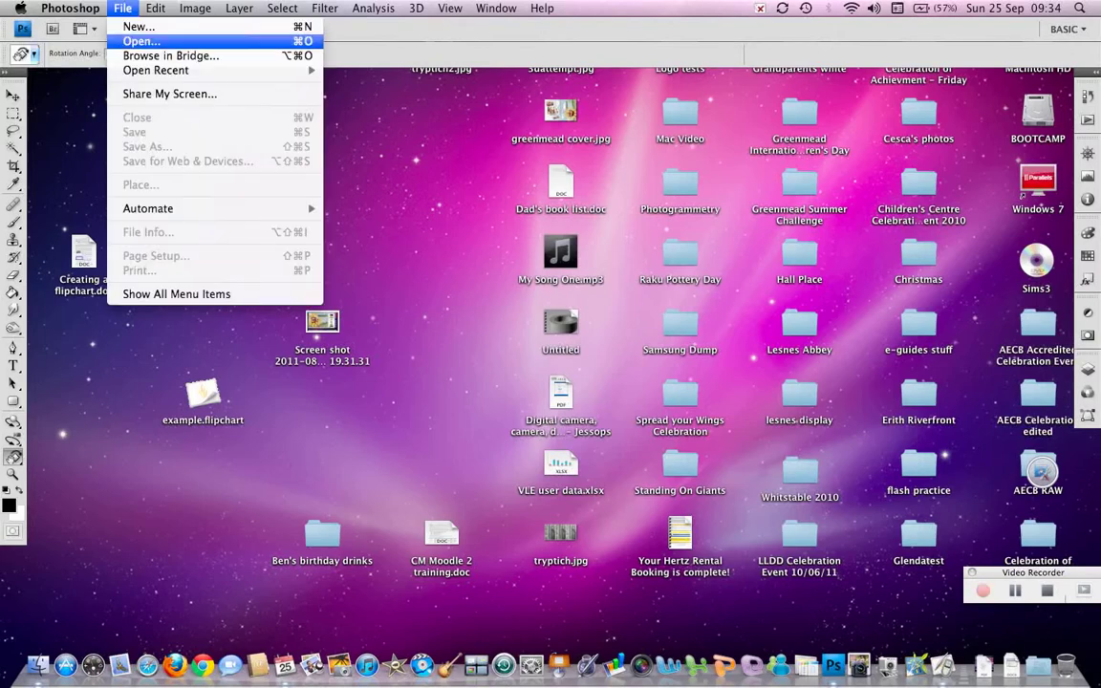
pyautogui.click(141, 41)
pyautogui.click(141, 41)
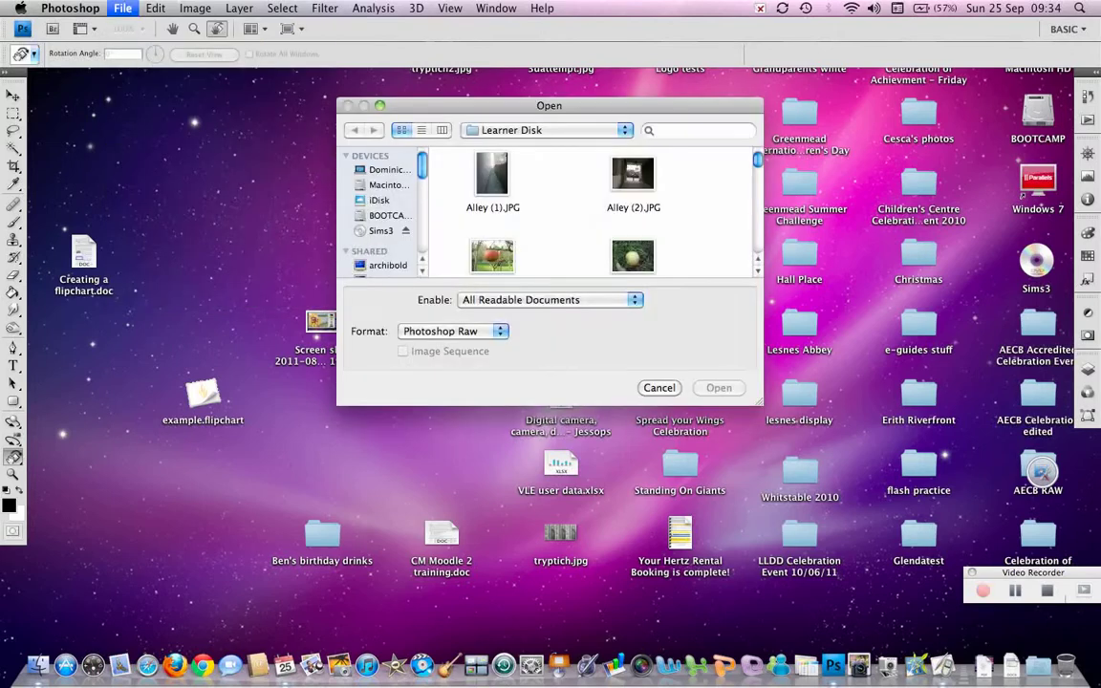
pyautogui.scroll(-3, 588, 211)
pyautogui.click(633, 218)
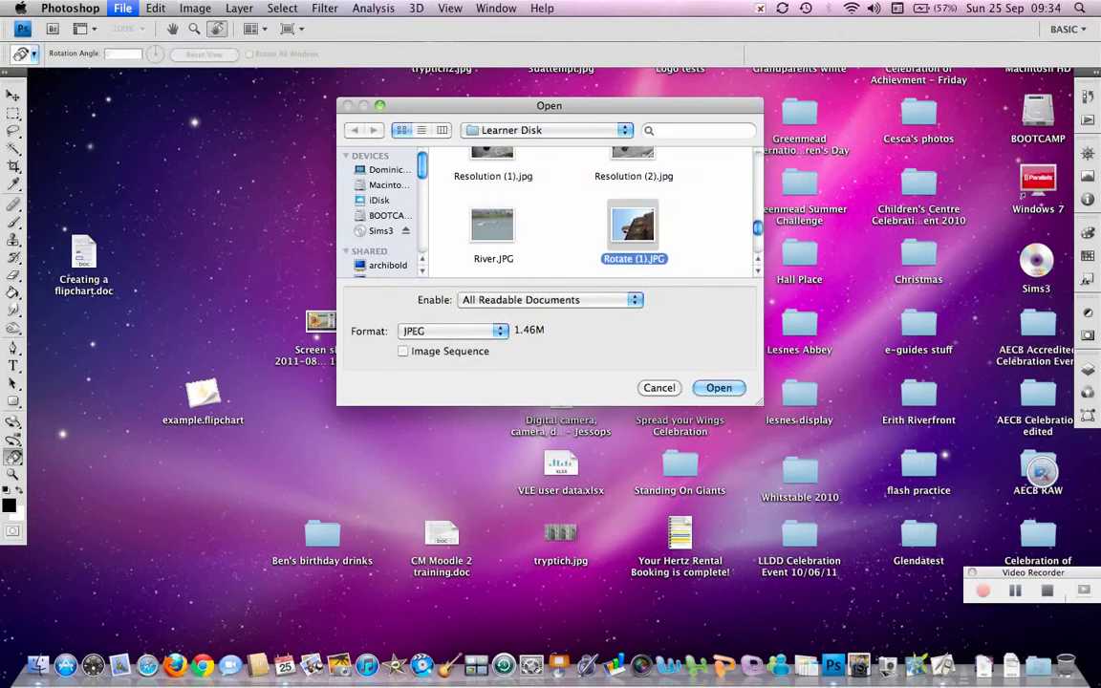
pyautogui.scroll(-3, 587, 210)
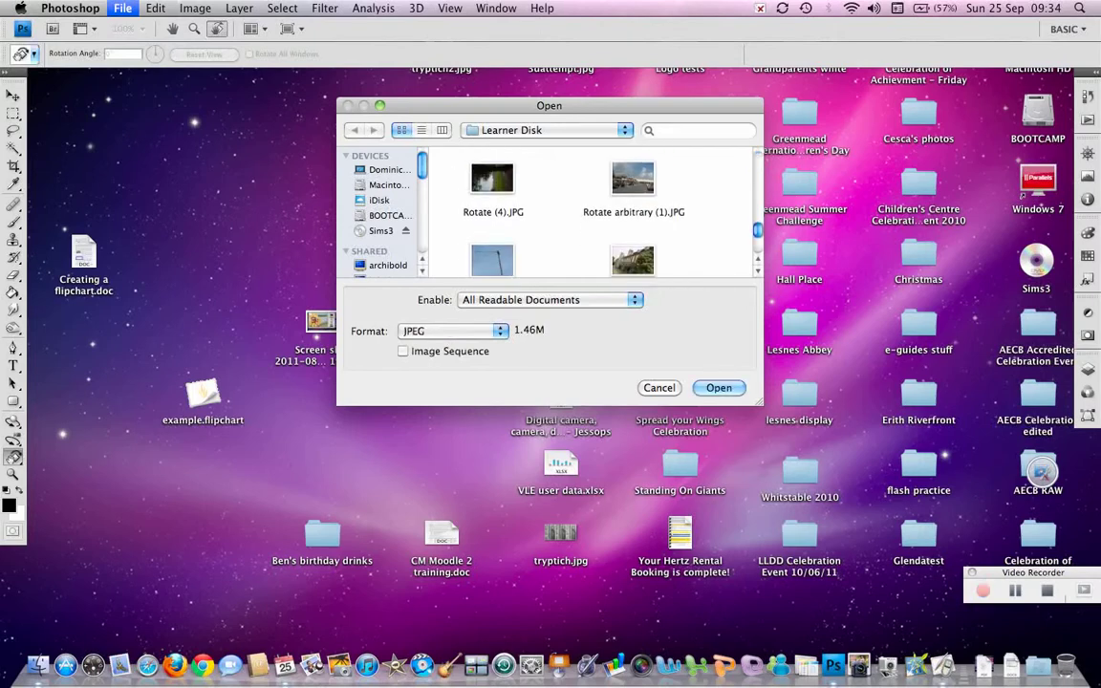
pyautogui.click(633, 179)
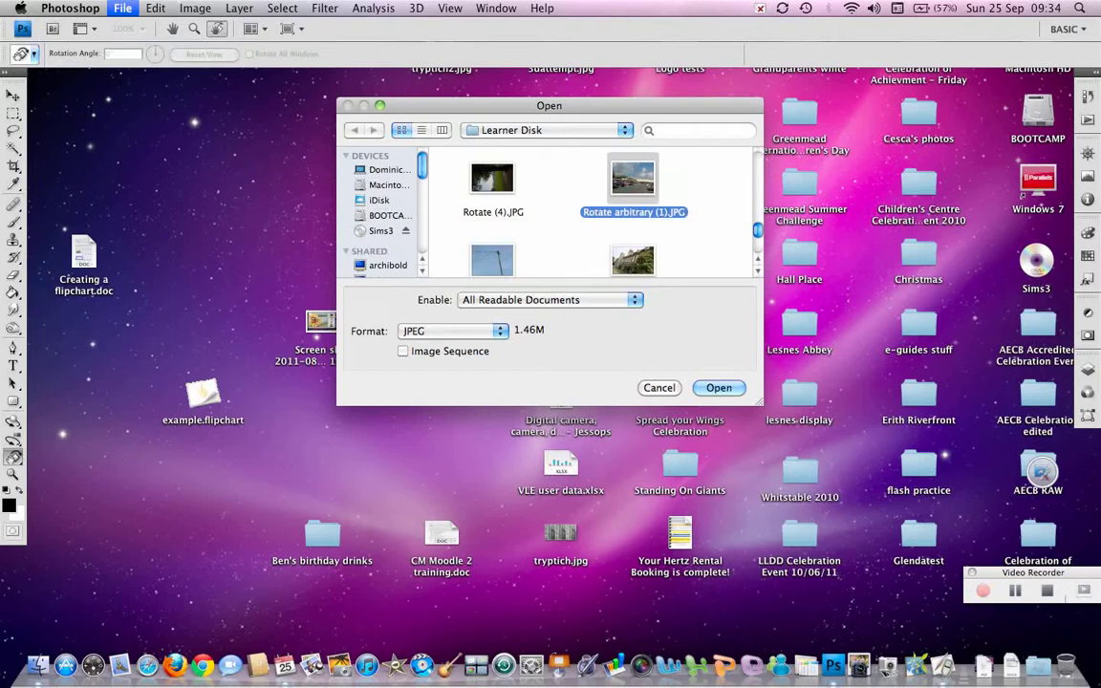
pyautogui.scroll(-1, 588, 211)
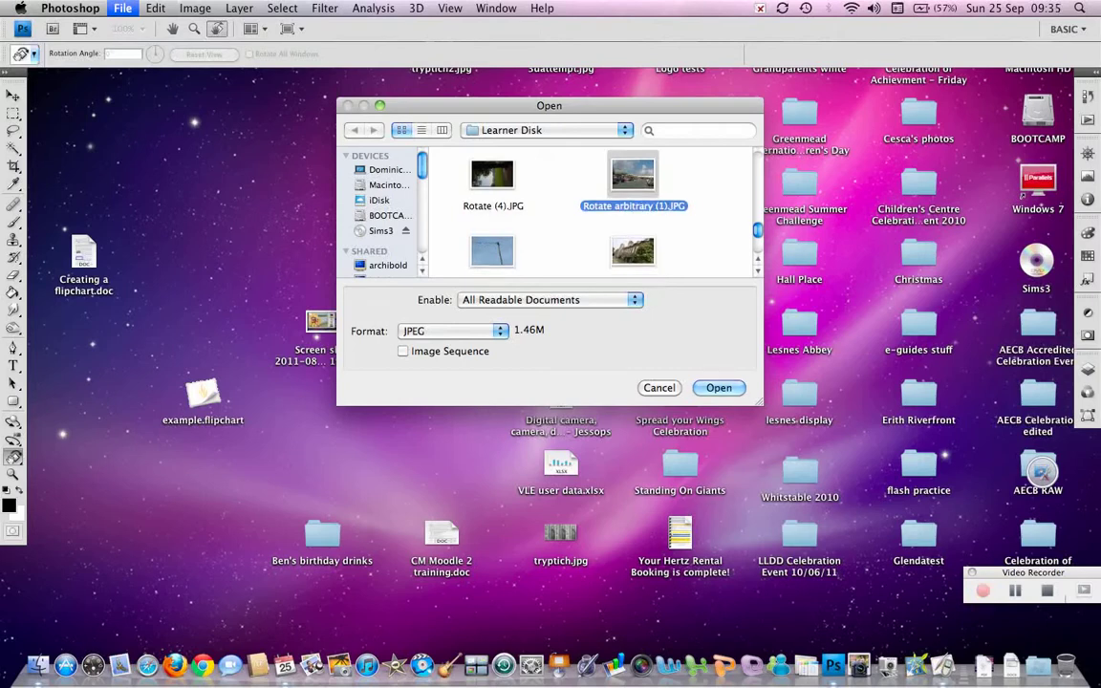
pyautogui.scroll(1, 587, 210)
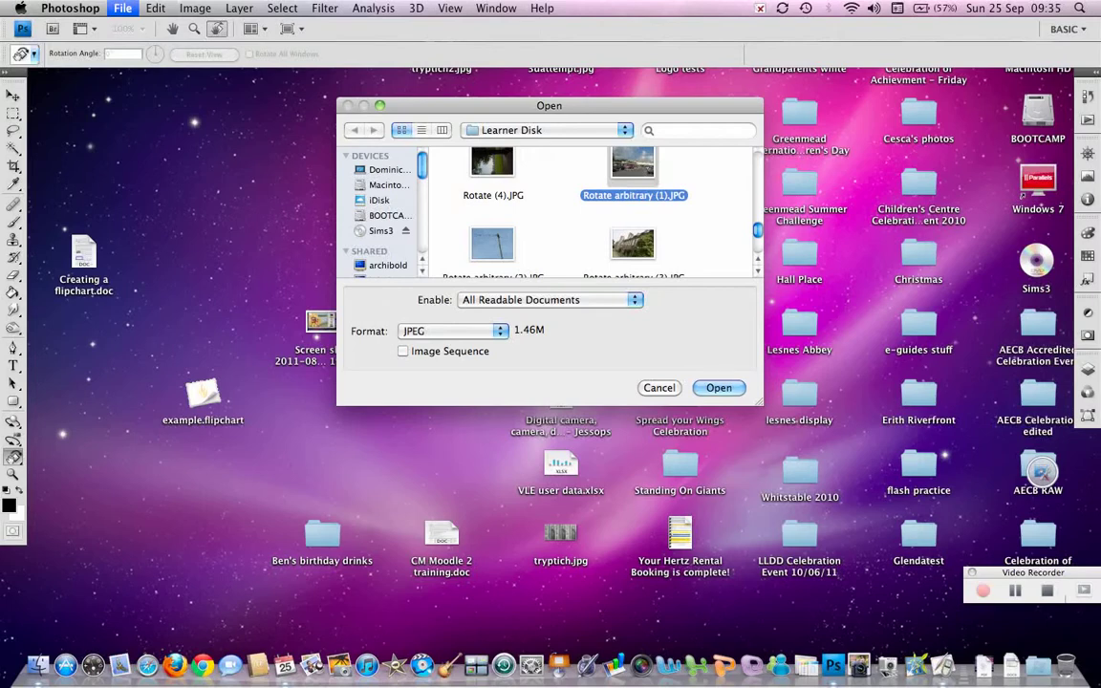
pyautogui.press('Return')
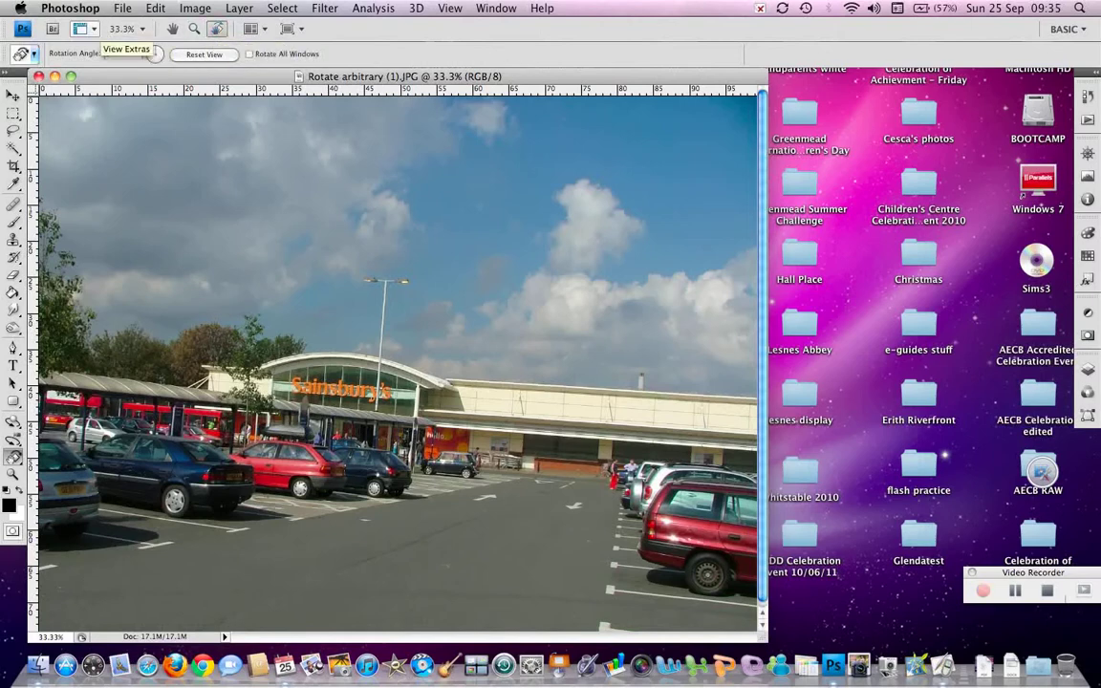
# Show the grid over the photo and open the Guides, Grid & Slices preferences, placed clear of the image
pyautogui.click(86, 30)
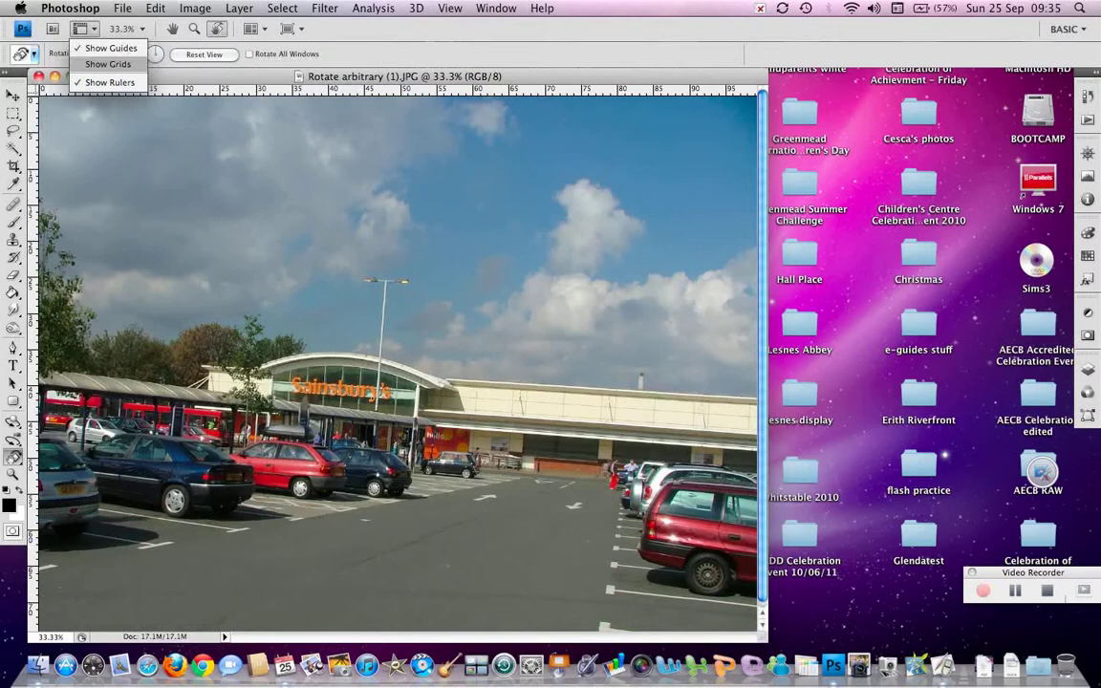
pyautogui.click(108, 64)
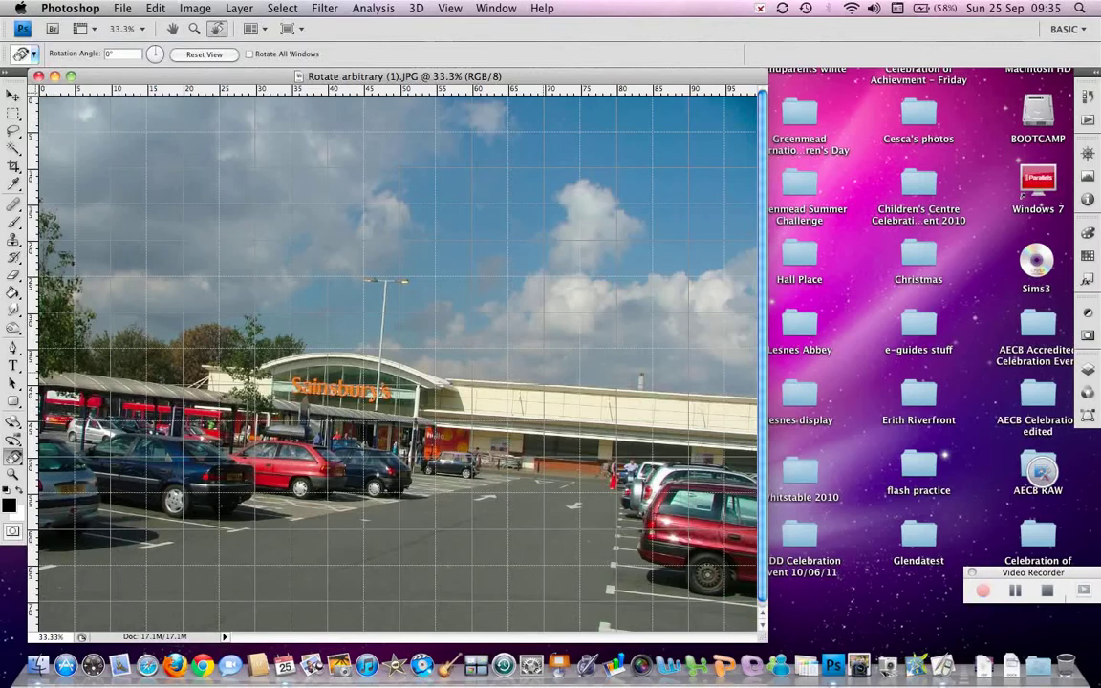
pyautogui.click(155, 8)
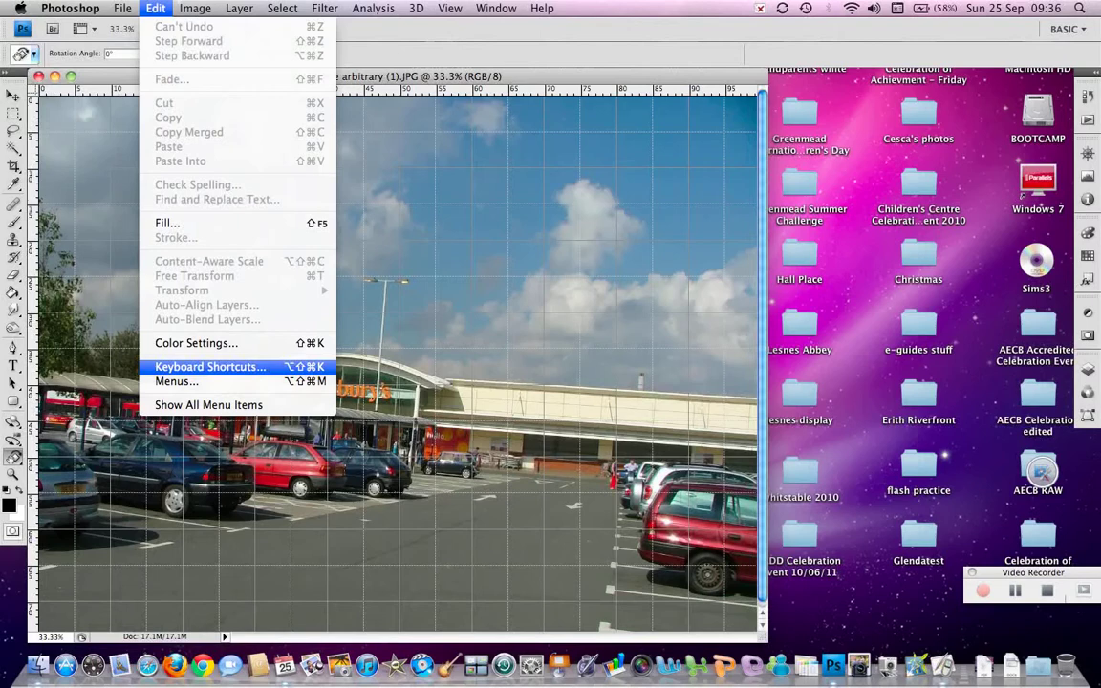
pyautogui.moveTo(70, 7)
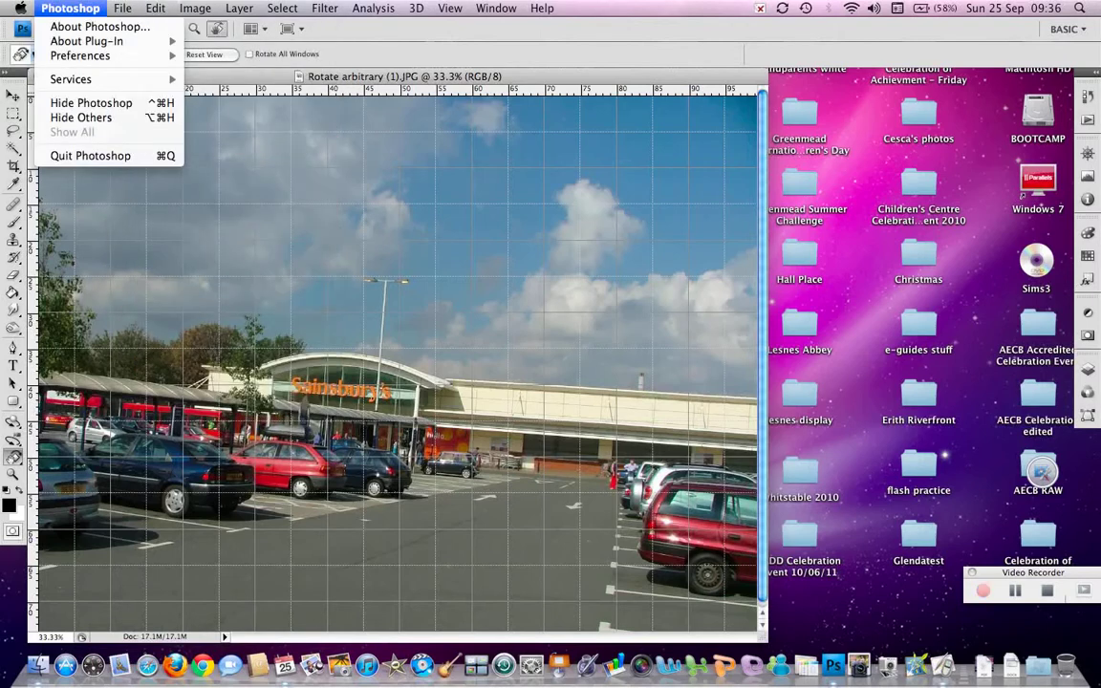
pyautogui.moveTo(81, 55)
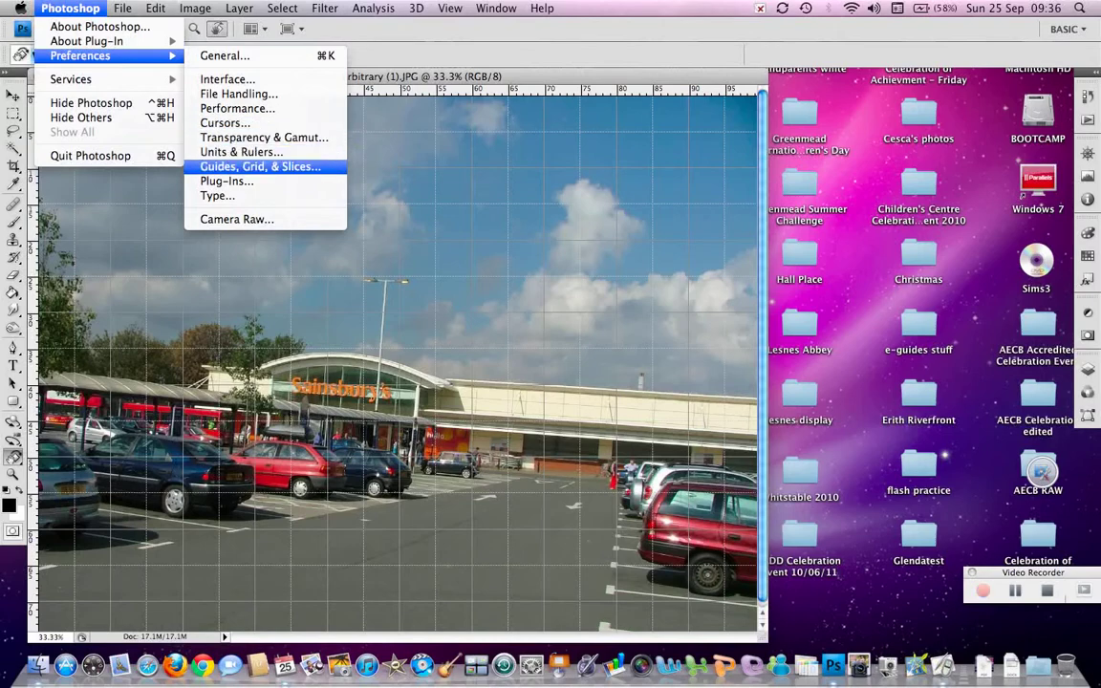
pyautogui.click(260, 167)
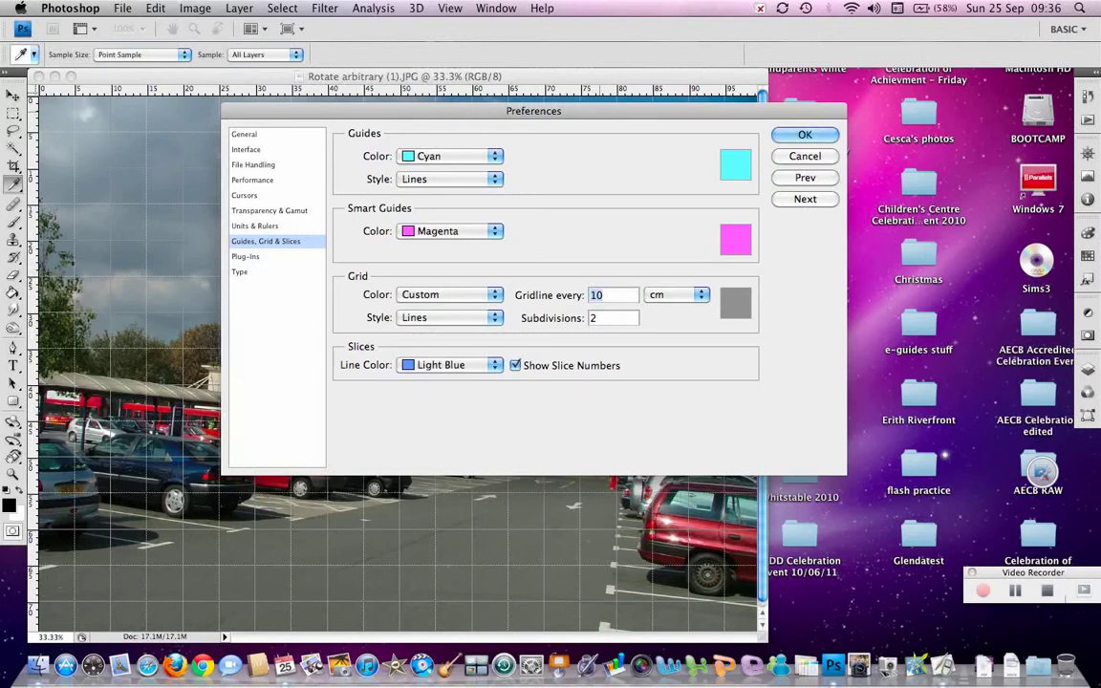
pyautogui.press('Return')
pyautogui.moveTo(542, 111); pyautogui.dragTo(819, 73)
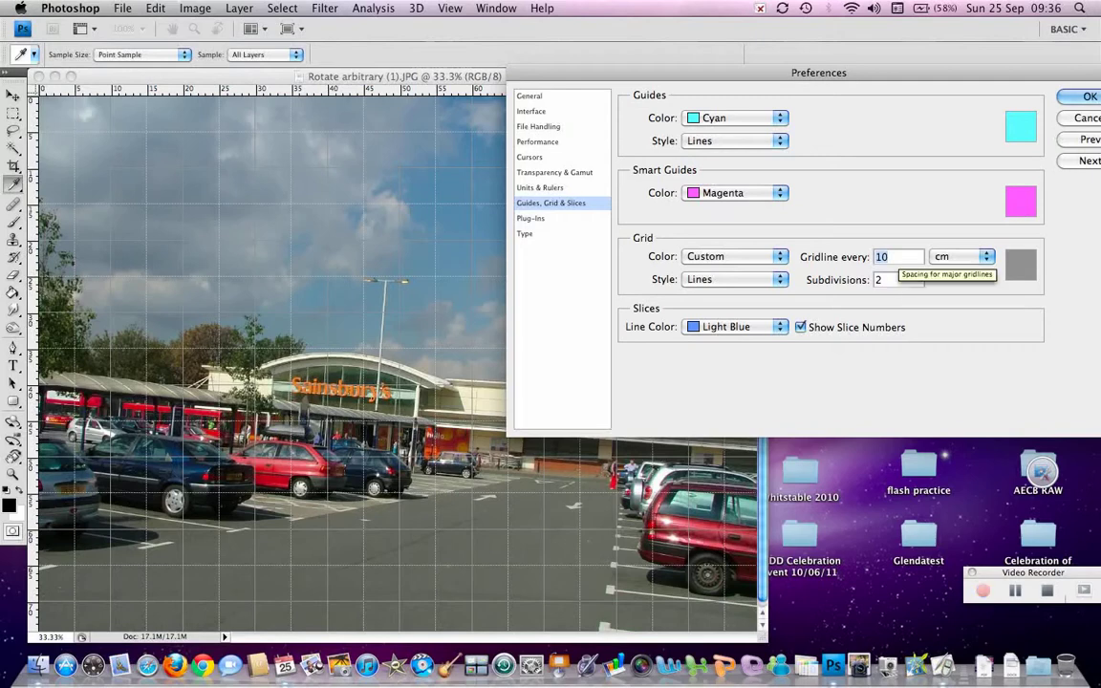
# Try a gridline spacing of 1 cm, set it back to 10 cm and accept the preferences
pyautogui.press('BackSpace')
pyautogui.write('1')
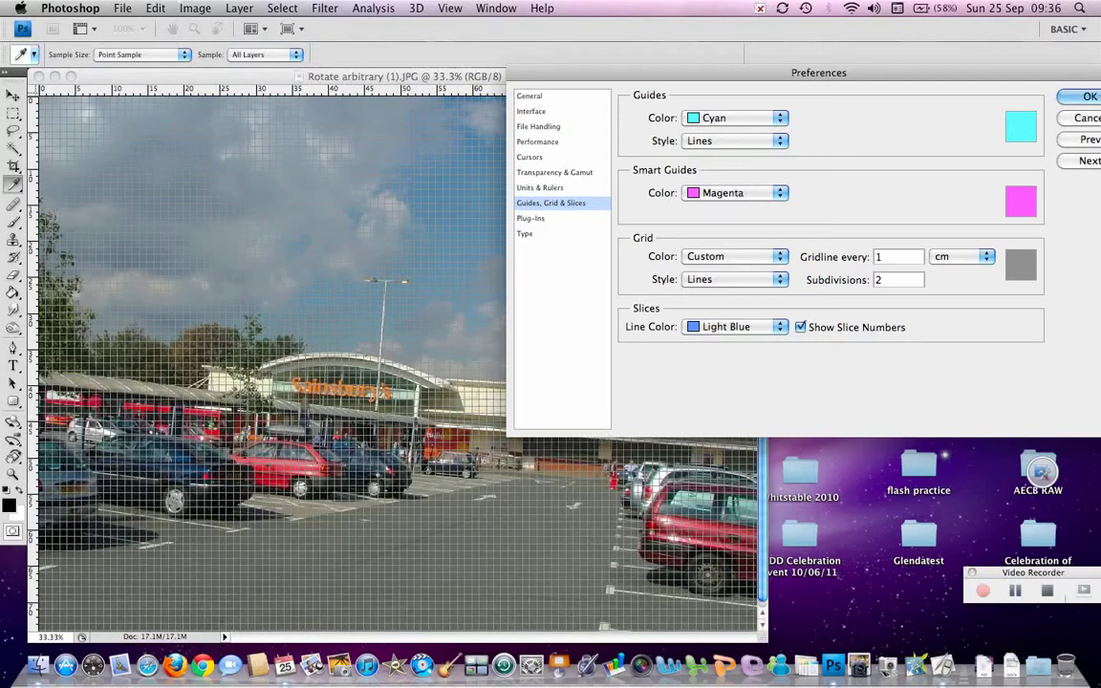
pyautogui.write('0')
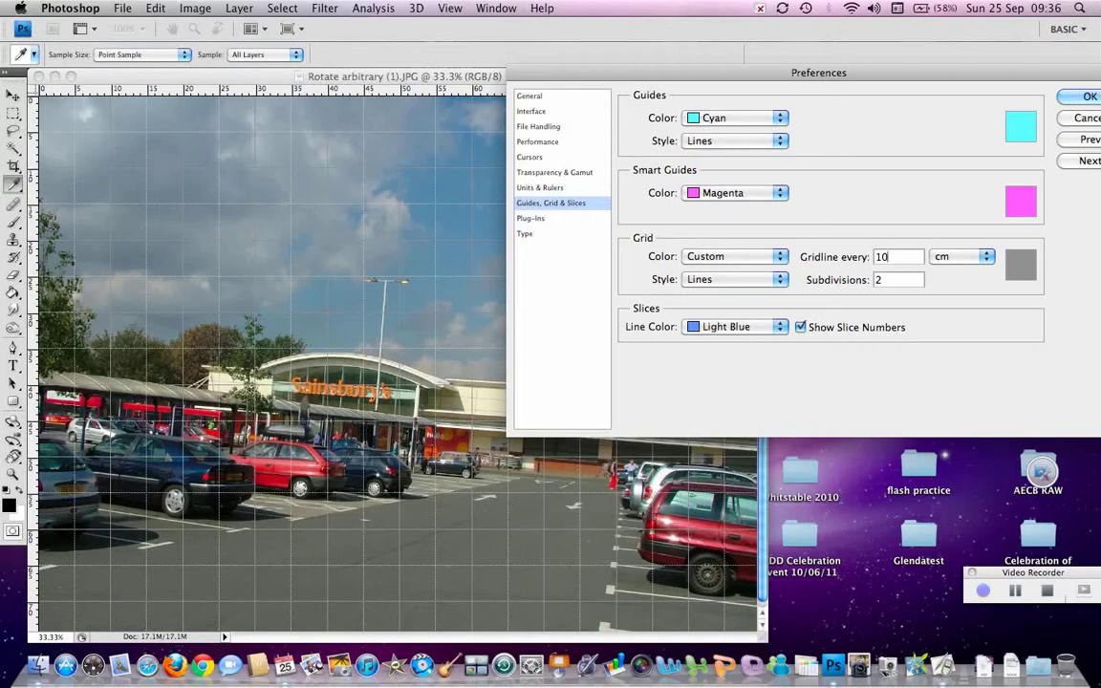
pyautogui.press('Return')
# Rotate the canvas view to -3° with the Rotate View tool to level the supermarket against the window edges
pyautogui.press('r')
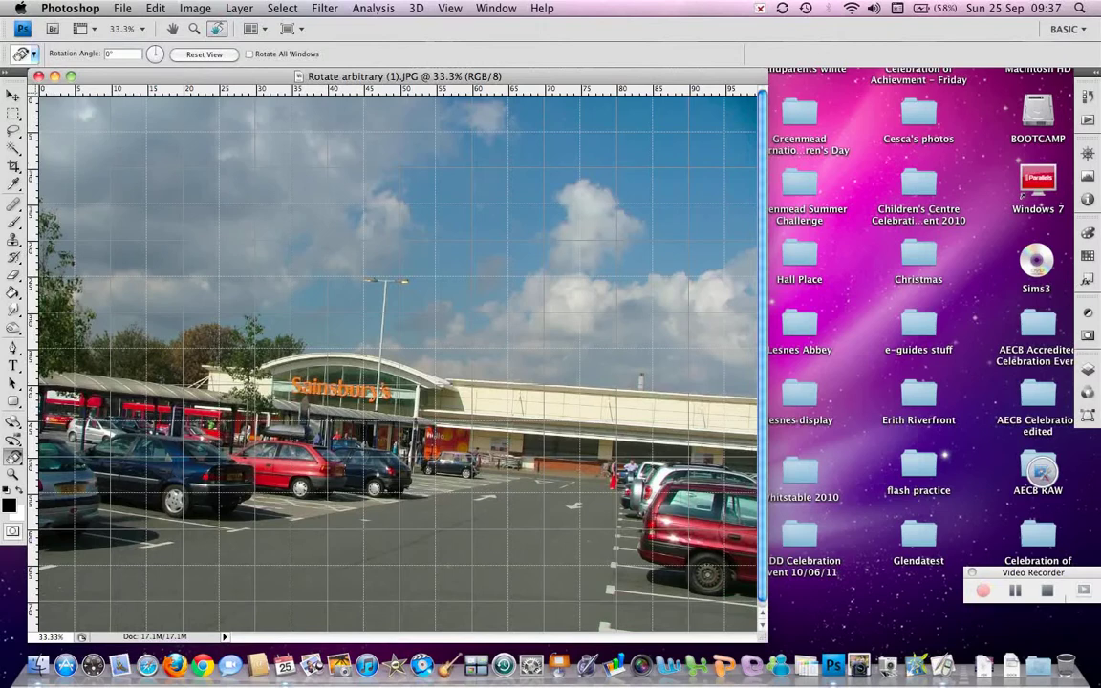
pyautogui.click(373, 393)
pyautogui.moveTo(373, 393); pyautogui.dragTo(375, 395)
pyautogui.moveTo(438, 297); pyautogui.dragTo(446, 309)
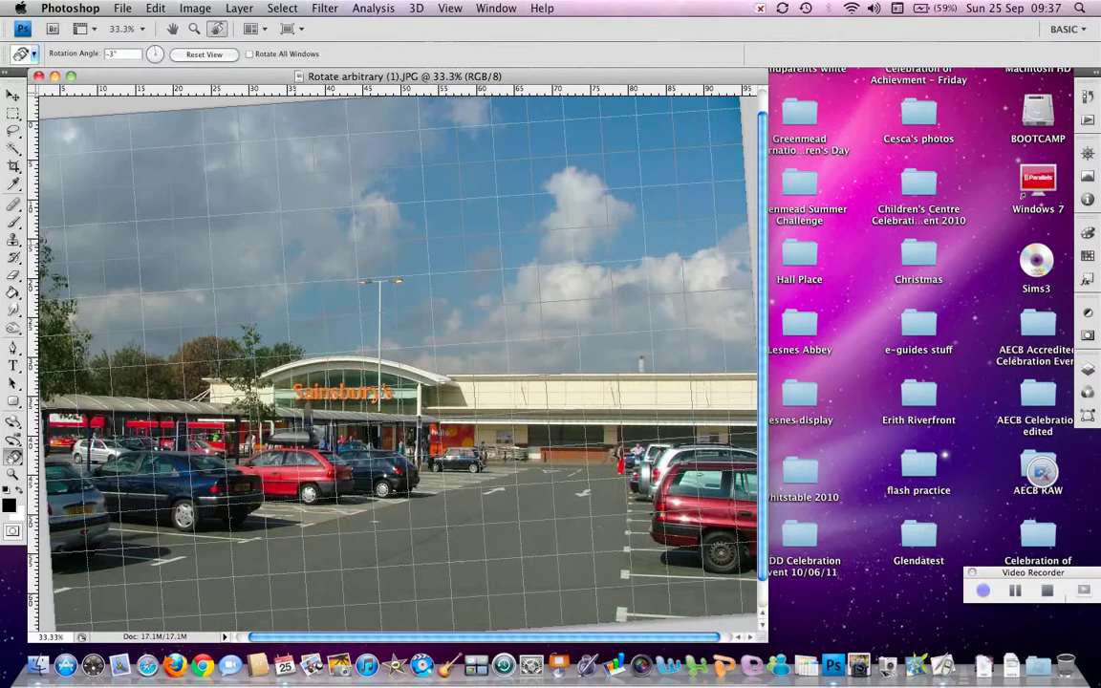
pyautogui.moveTo(396, 364); pyautogui.dragTo(396, 364)
pyautogui.moveTo(485, 248); pyautogui.dragTo(482, 246)
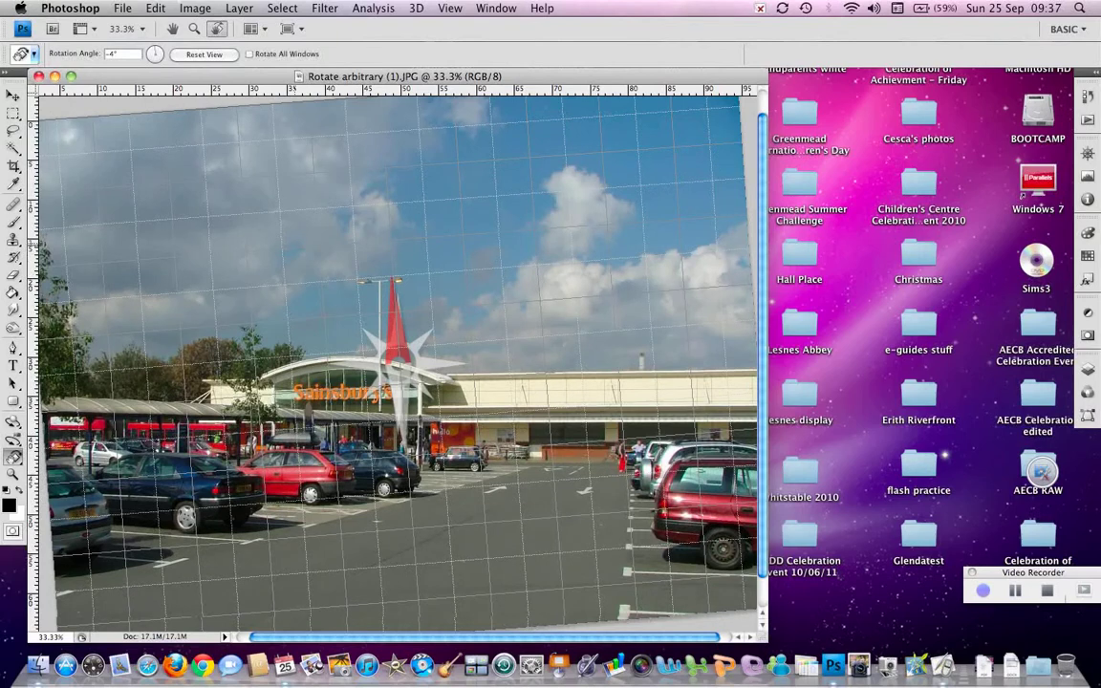
pyautogui.moveTo(394, 362); pyautogui.dragTo(398, 362)
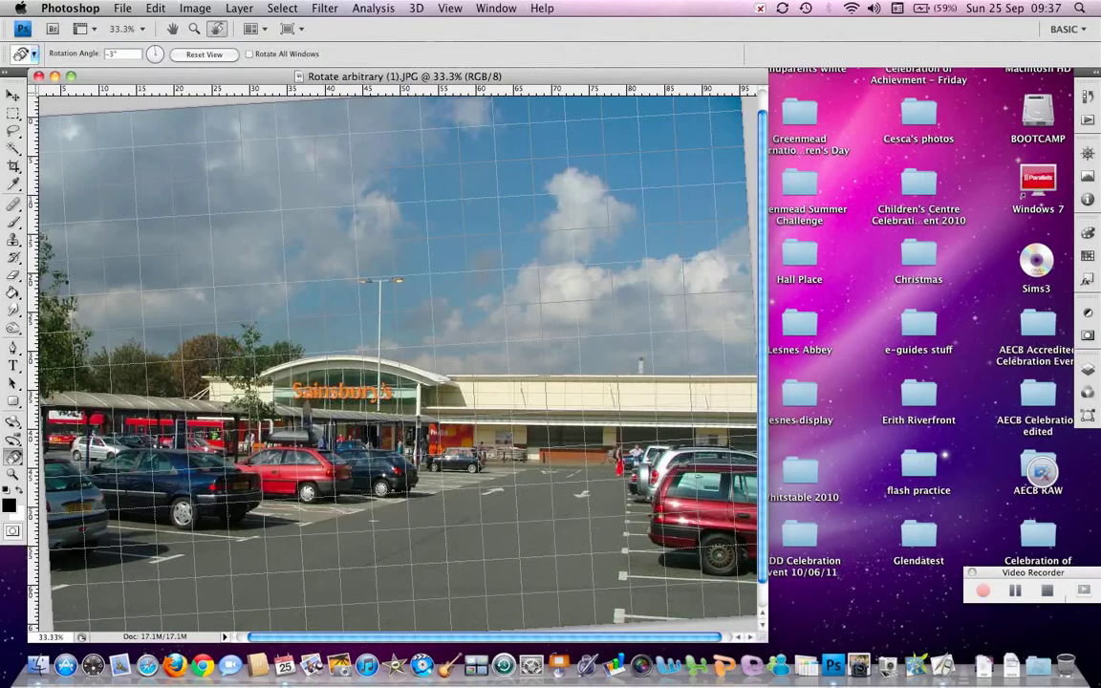
# Reset the view rotation to 0° and hide the grid
pyautogui.press('Escape')
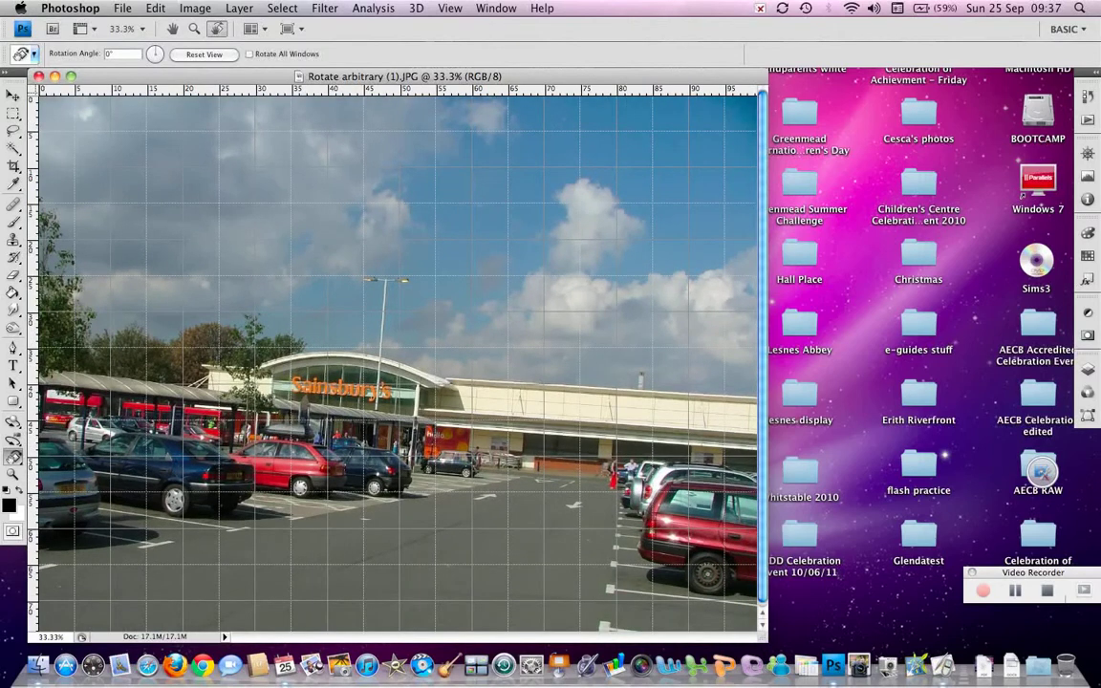
pyautogui.click(86, 29)
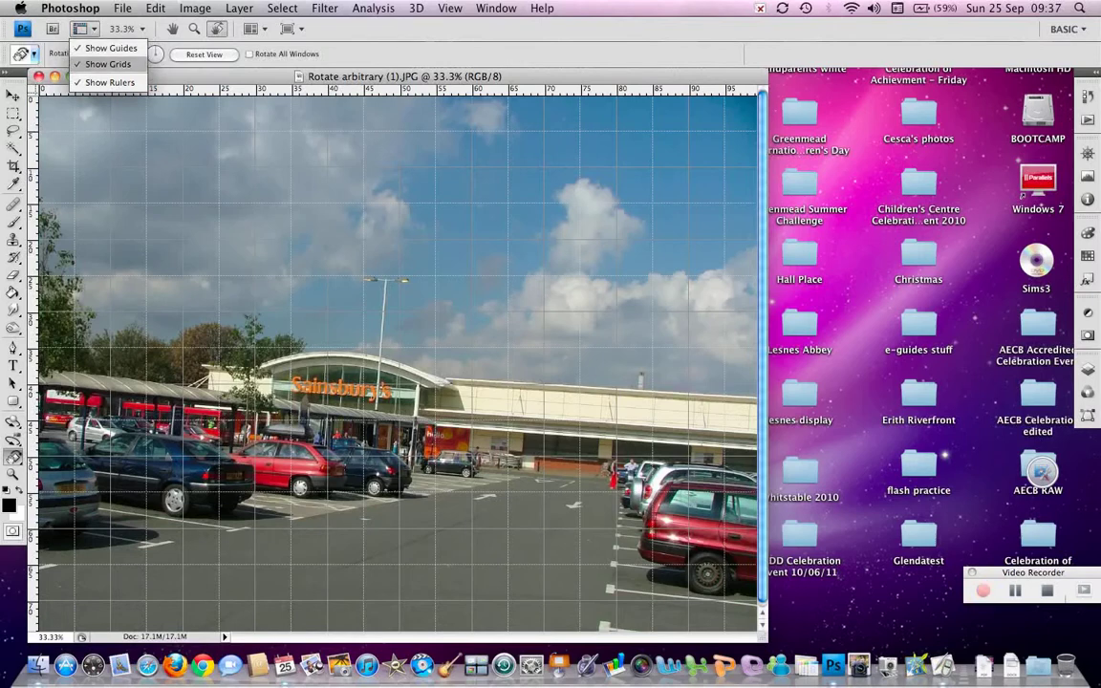
pyautogui.click(107, 64)
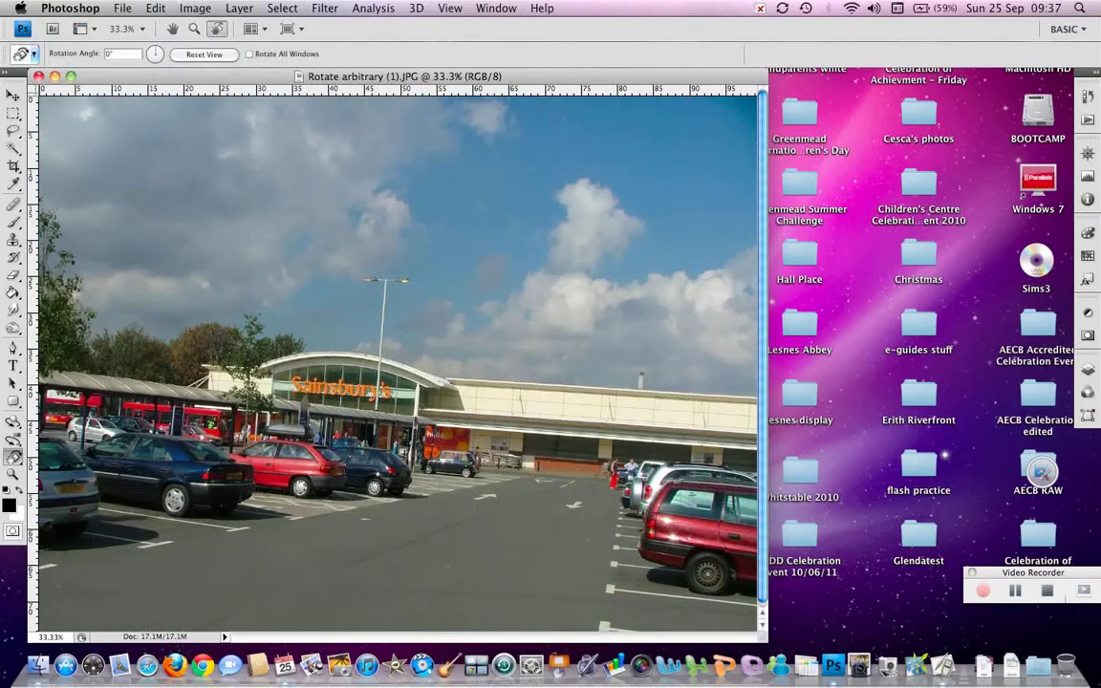
# Try an arbitrary canvas rotation of 41.19° clockwise and undo it
pyautogui.click(195, 7)
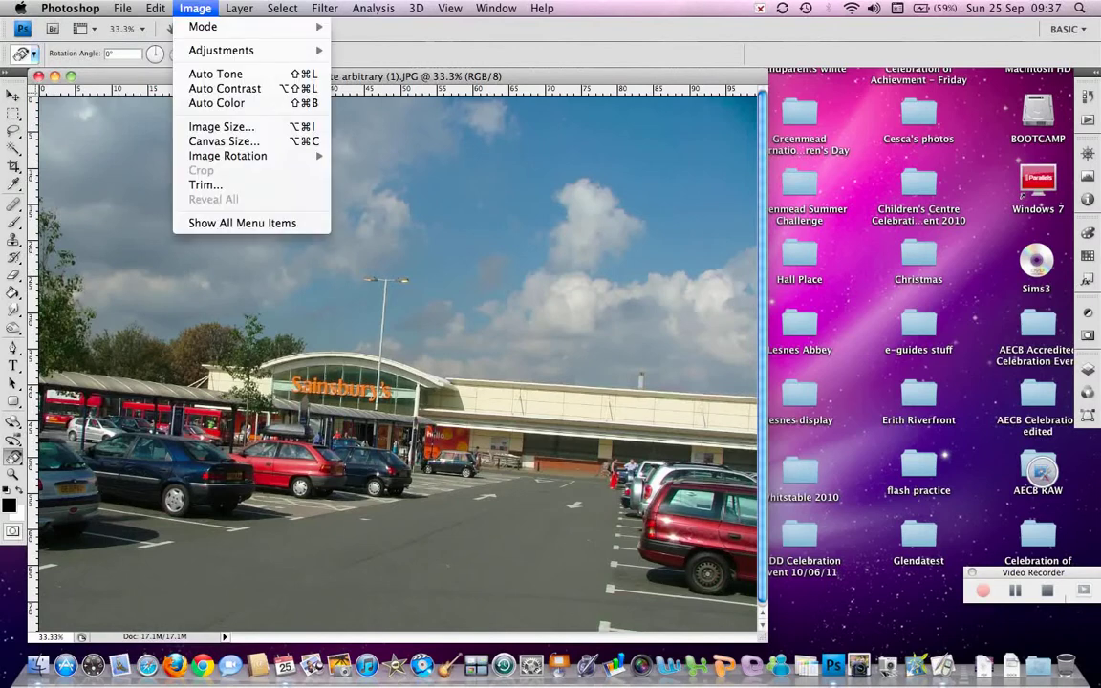
pyautogui.moveTo(239, 156)
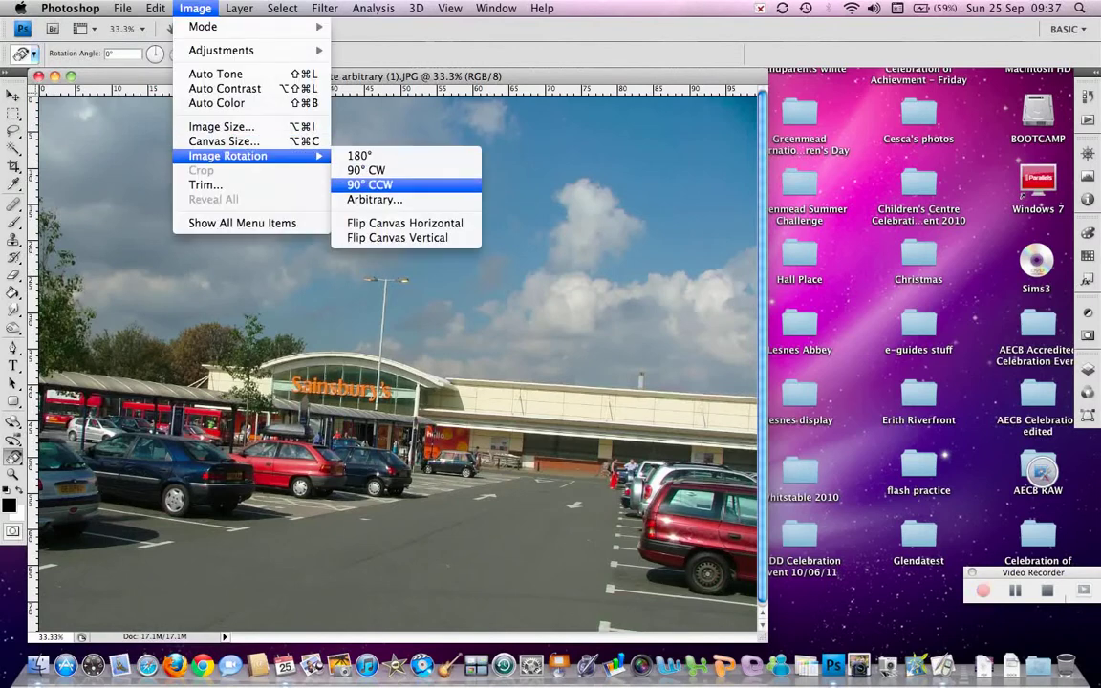
pyautogui.click(373, 199)
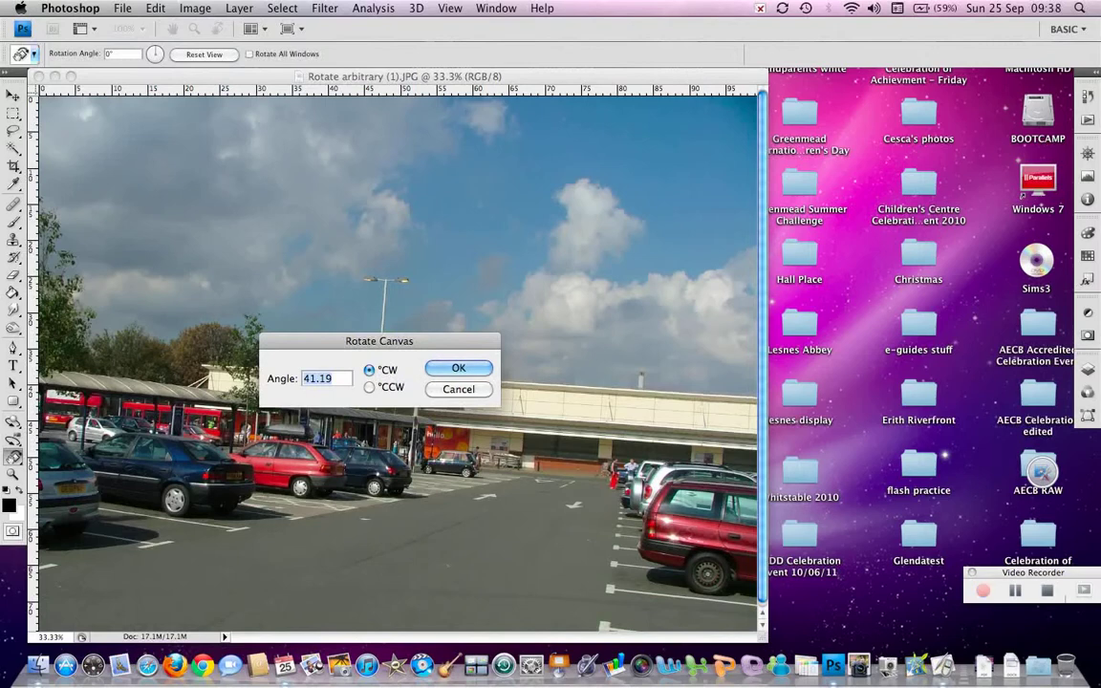
pyautogui.press('Escape')
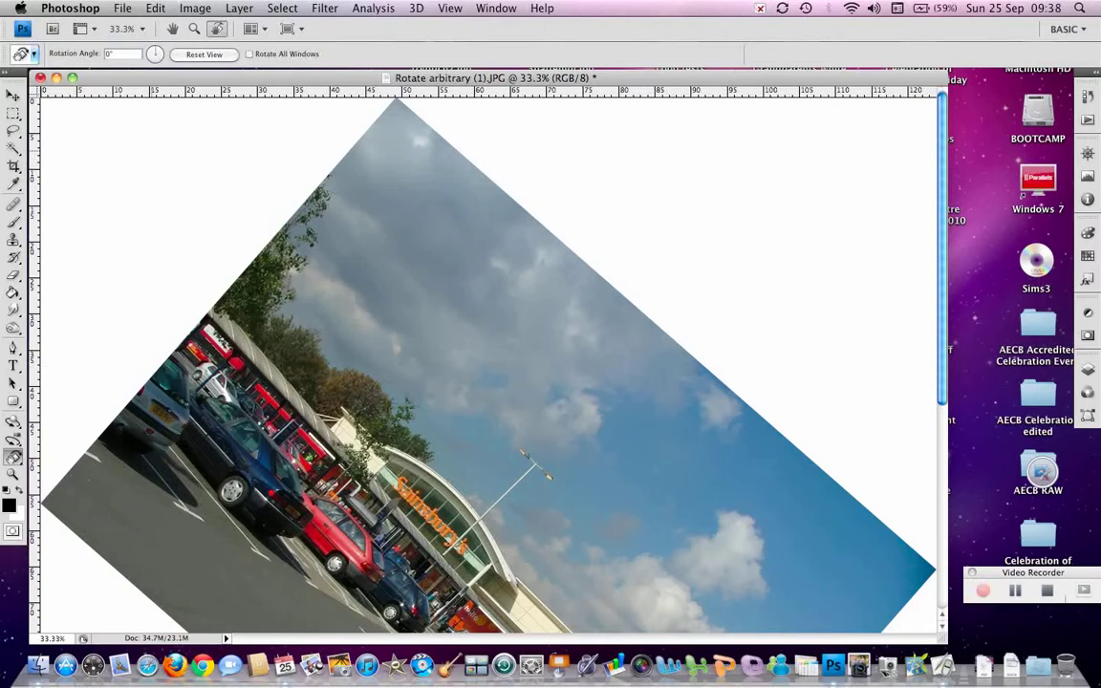
pyautogui.click(155, 8)
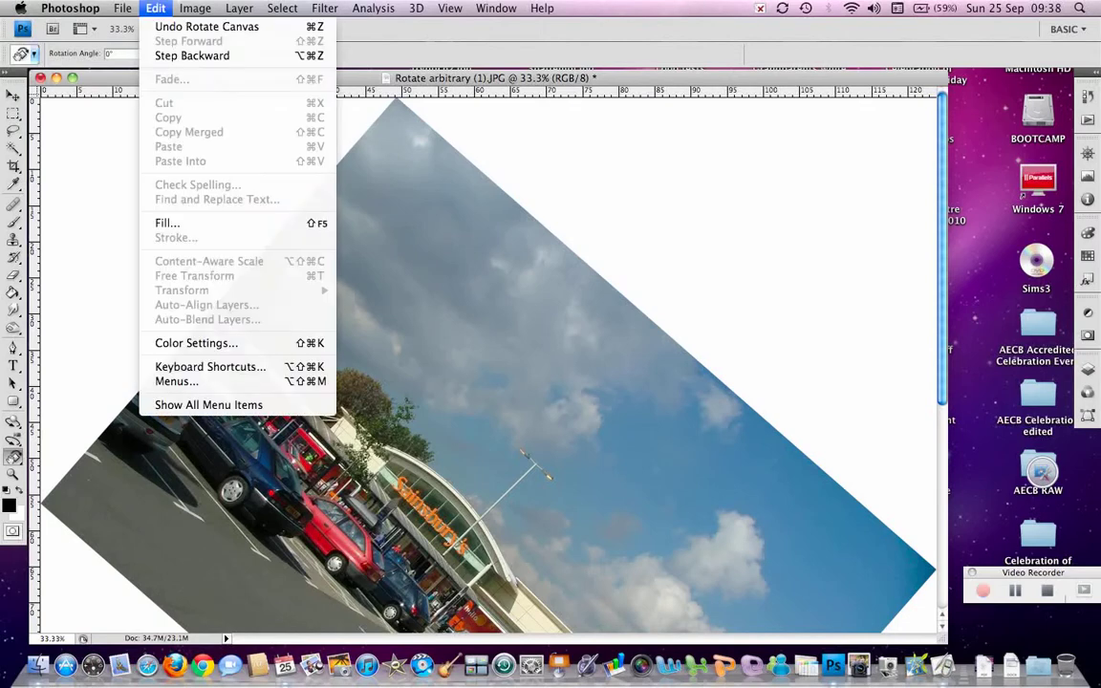
pyautogui.click(207, 27)
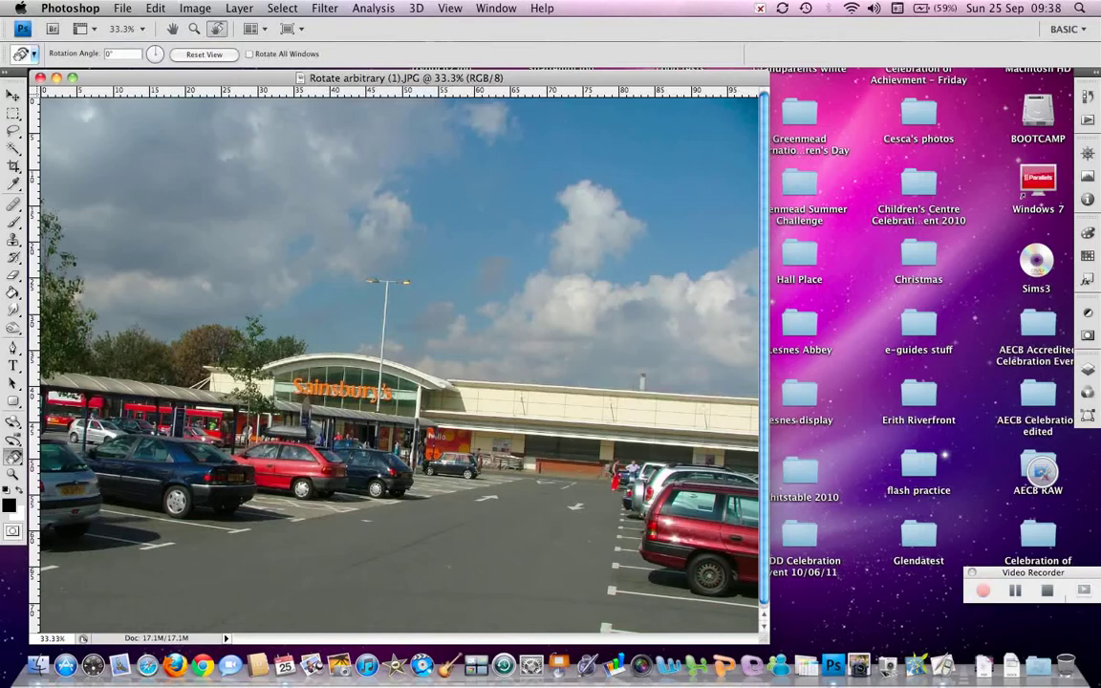
pyautogui.click(155, 9)
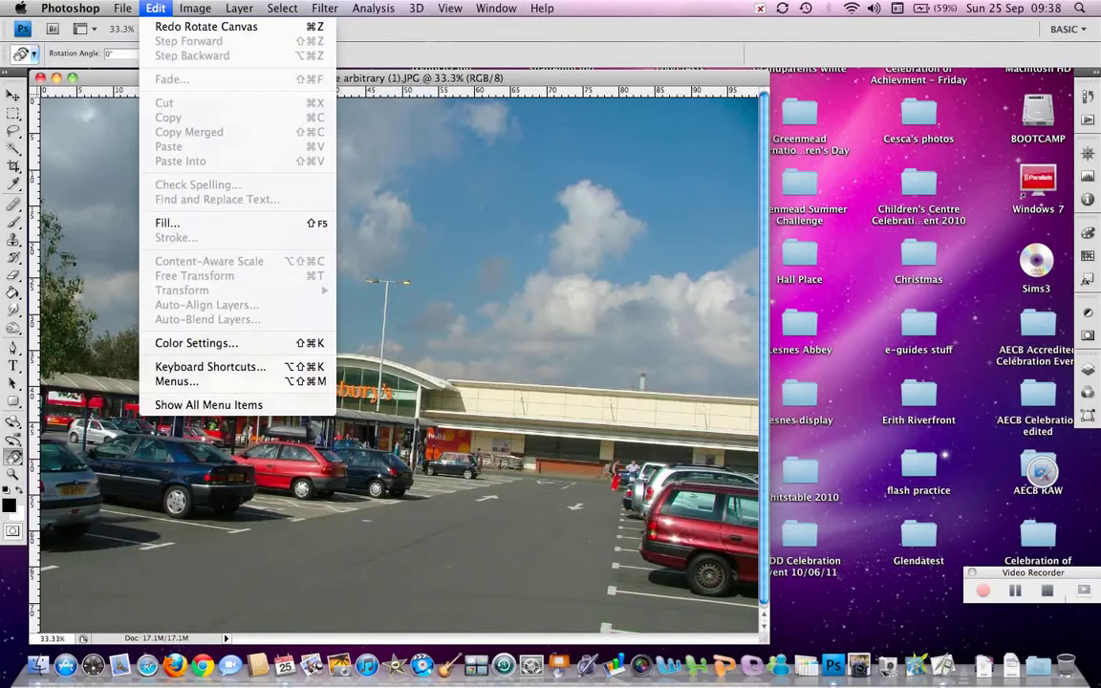
pyautogui.press('Escape')
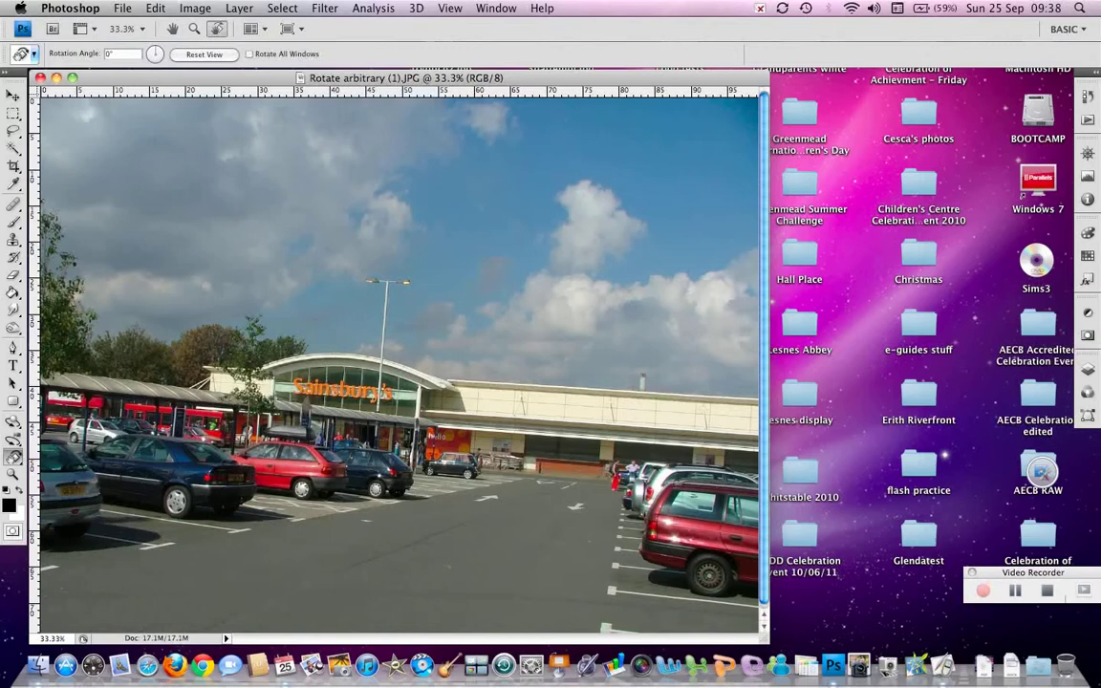
# Rotate the canvas by an arbitrary 3° counterclockwise
pyautogui.click(195, 7)
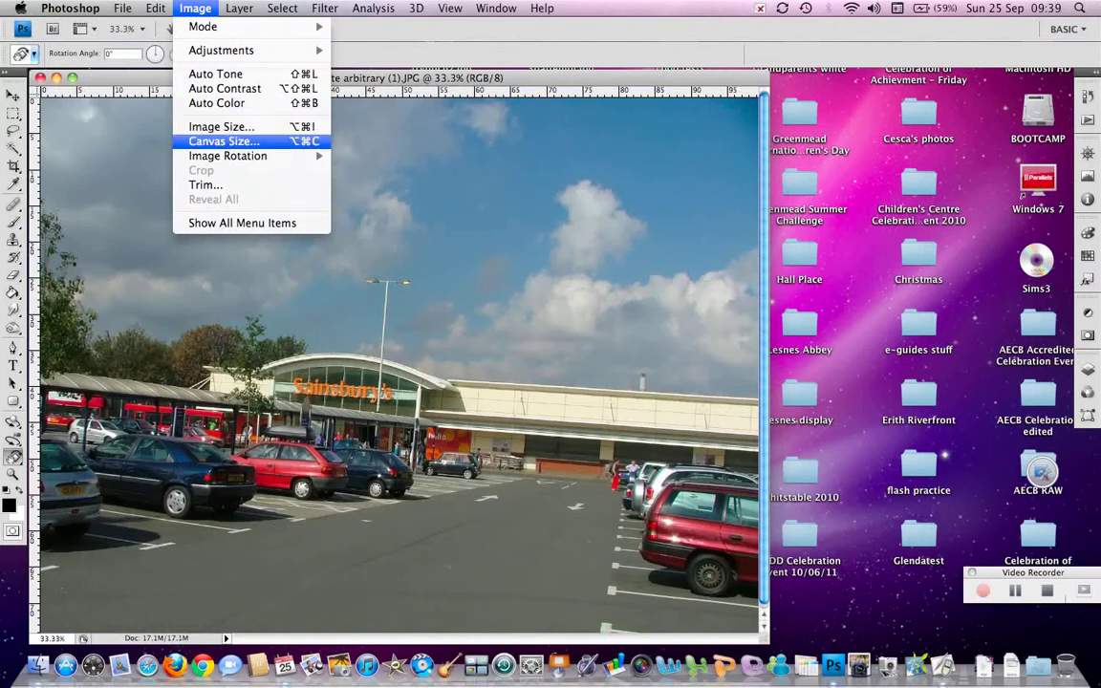
pyautogui.moveTo(249, 156)
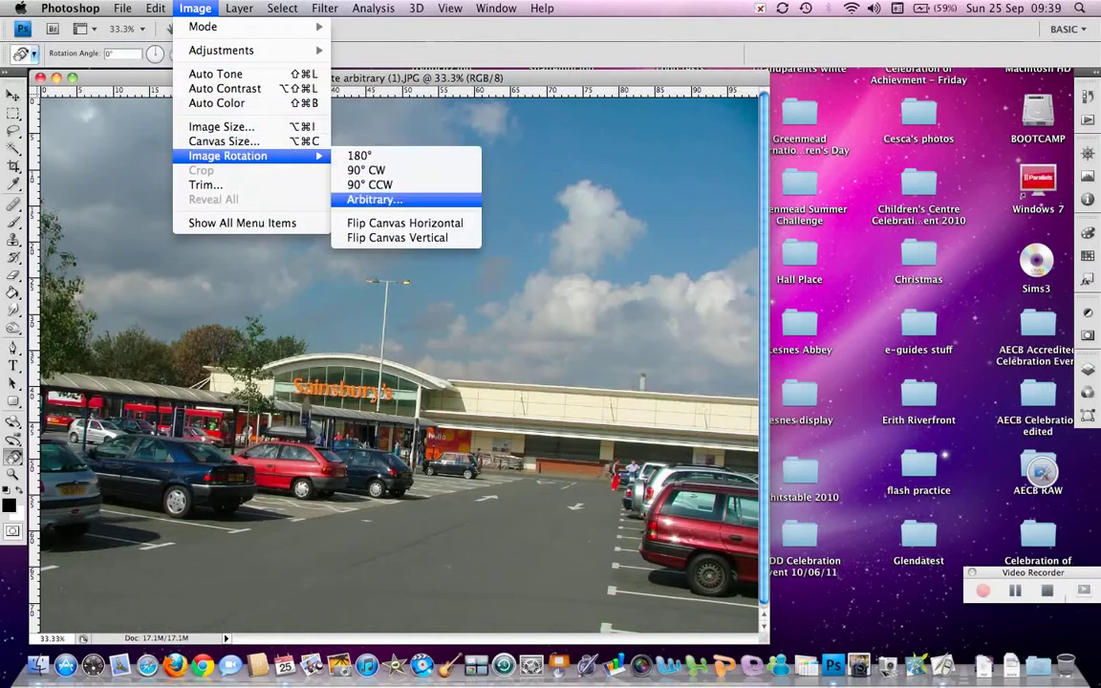
pyautogui.click(374, 200)
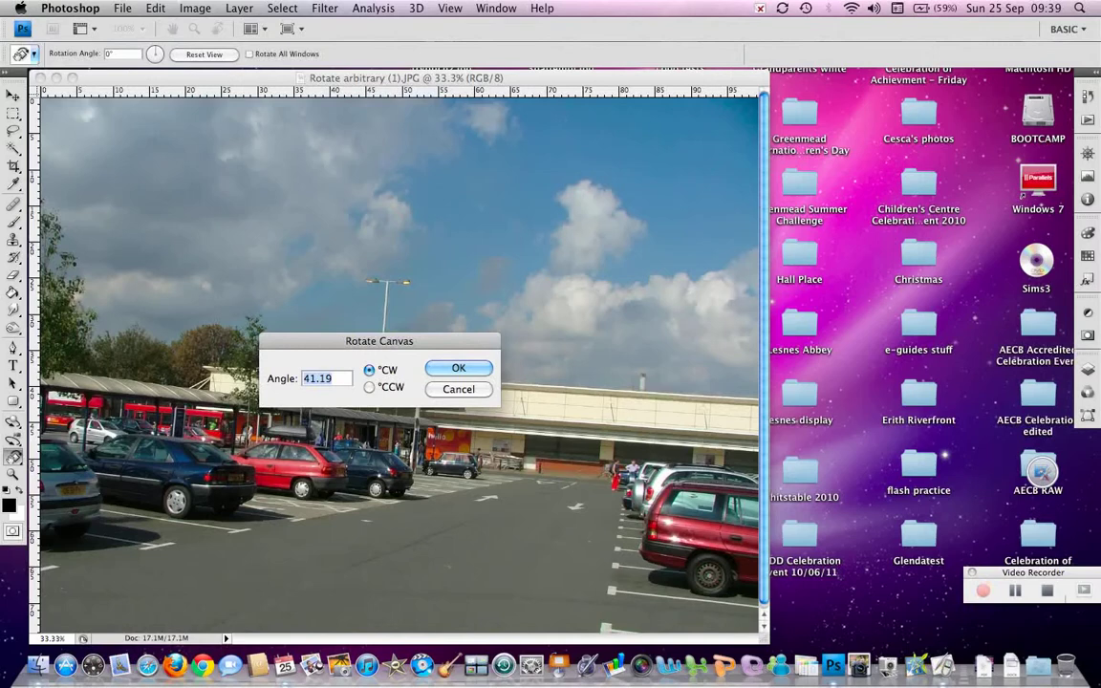
pyautogui.click(369, 387)
pyautogui.click(334, 379)
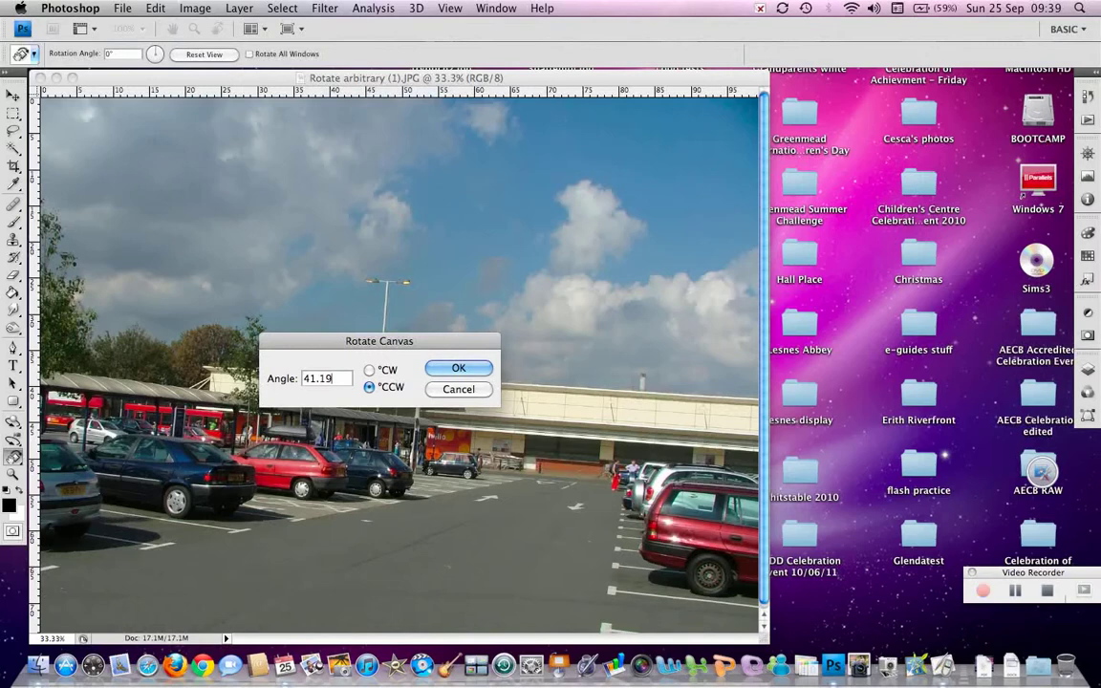
pyautogui.moveTo(334, 378); pyautogui.dragTo(302, 379)
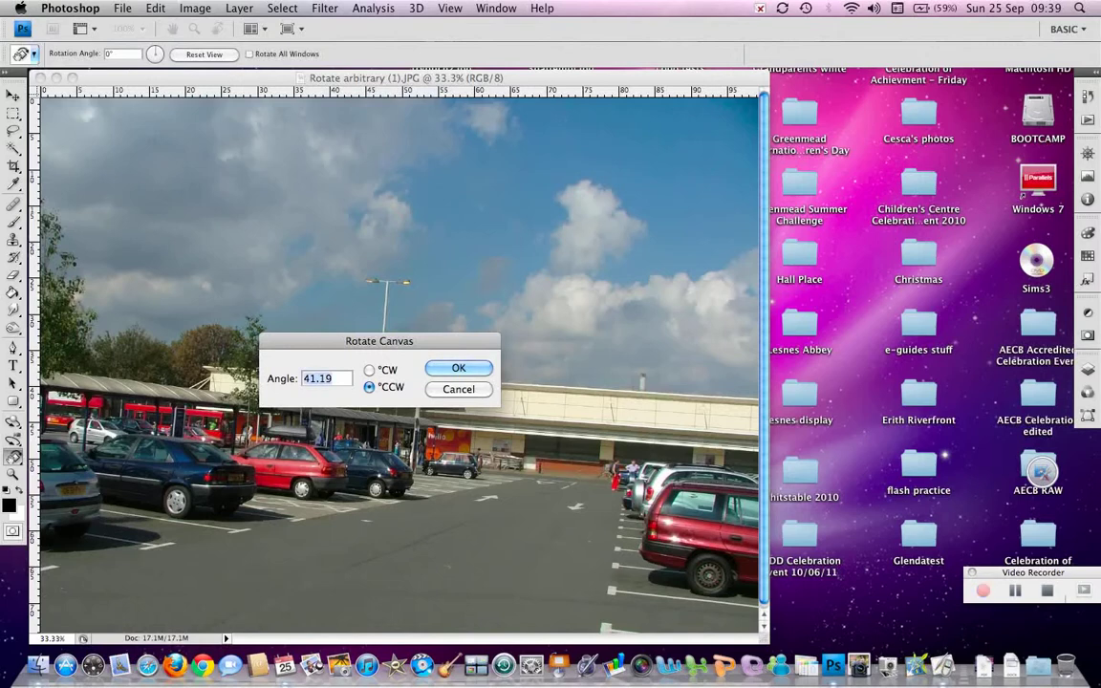
pyautogui.write('3')
pyautogui.press('Return')
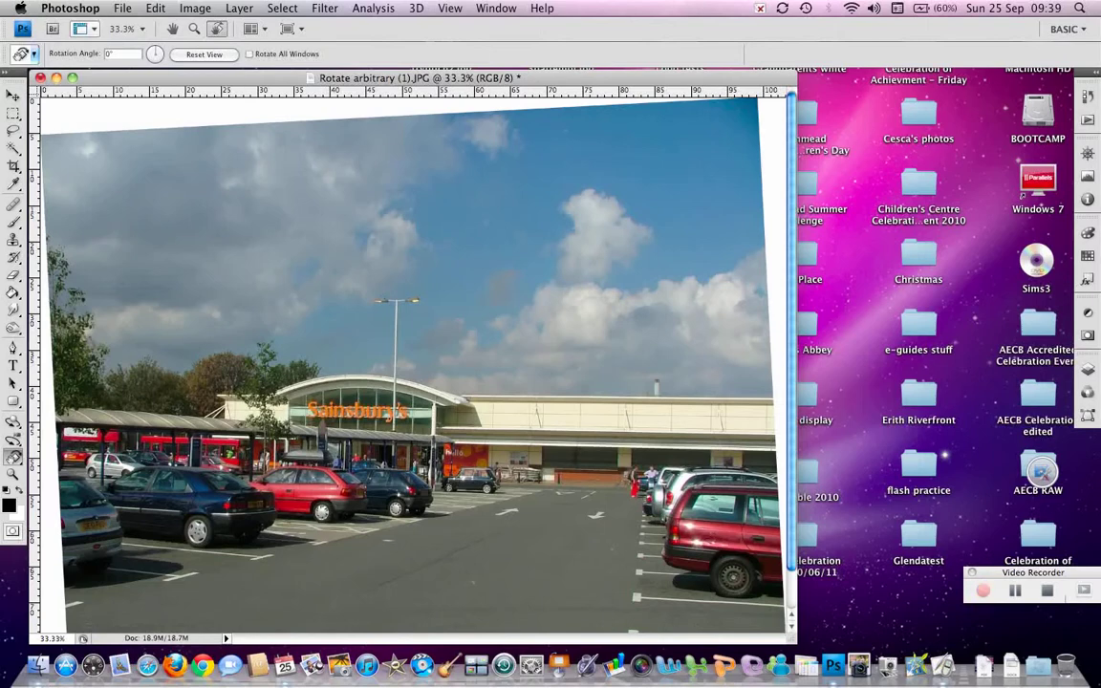
# Show the grid over the photo and rotate the canvas a further 1° counterclockwise to level the supermarket roof
pyautogui.click(86, 29)
pyautogui.click(110, 65)
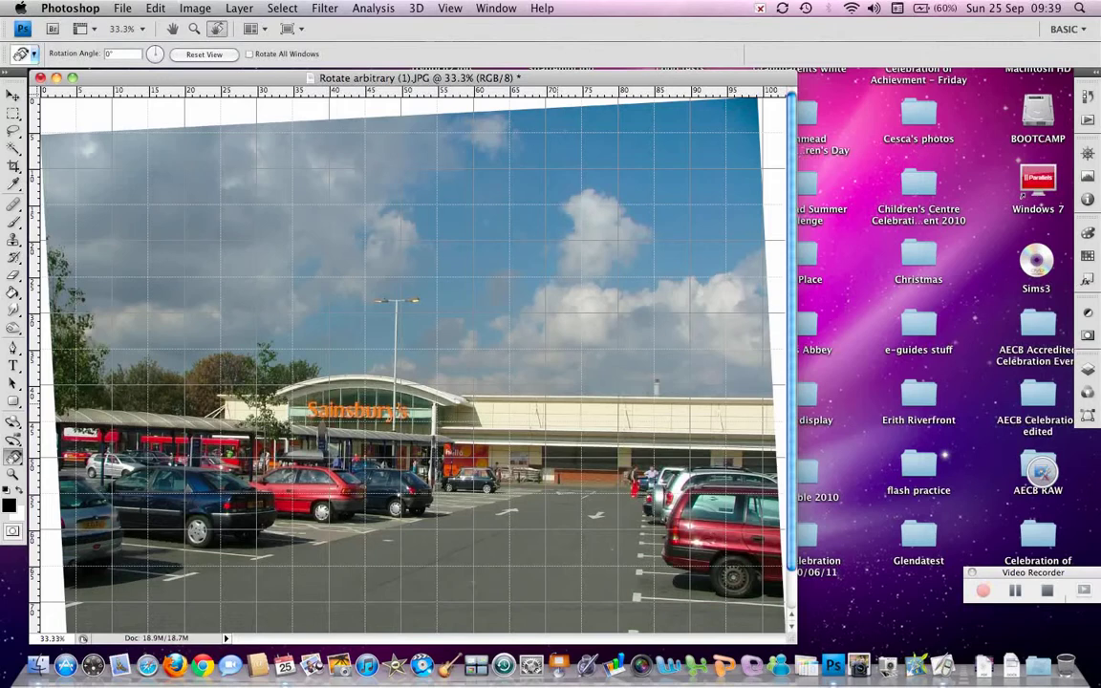
pyautogui.click(195, 7)
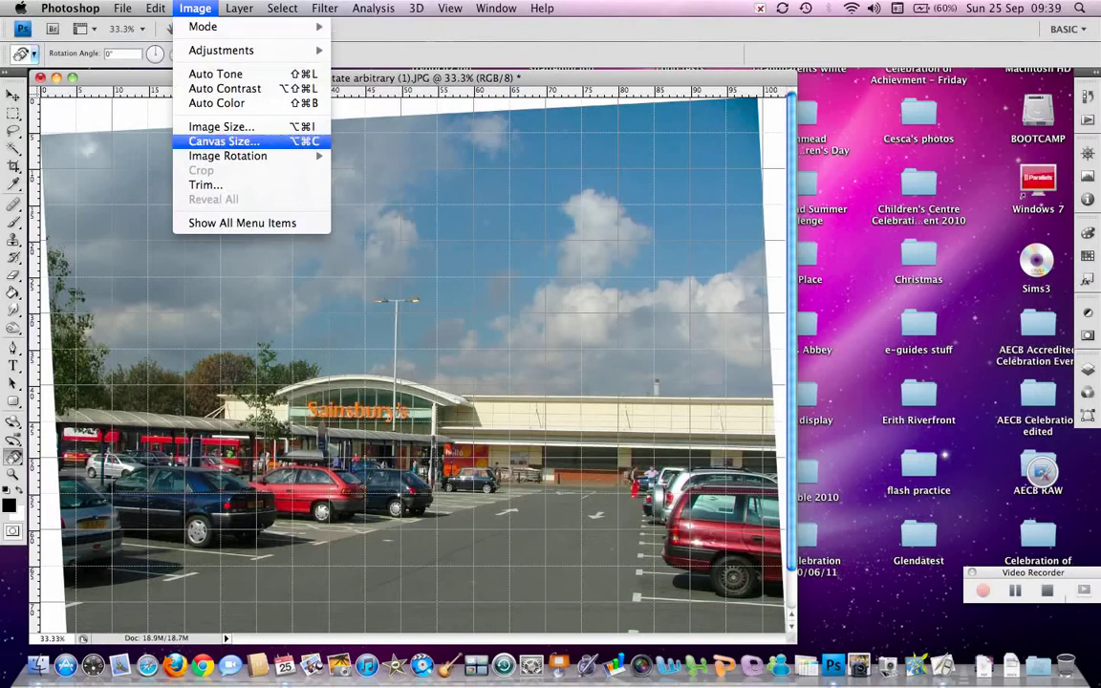
pyautogui.moveTo(227, 156)
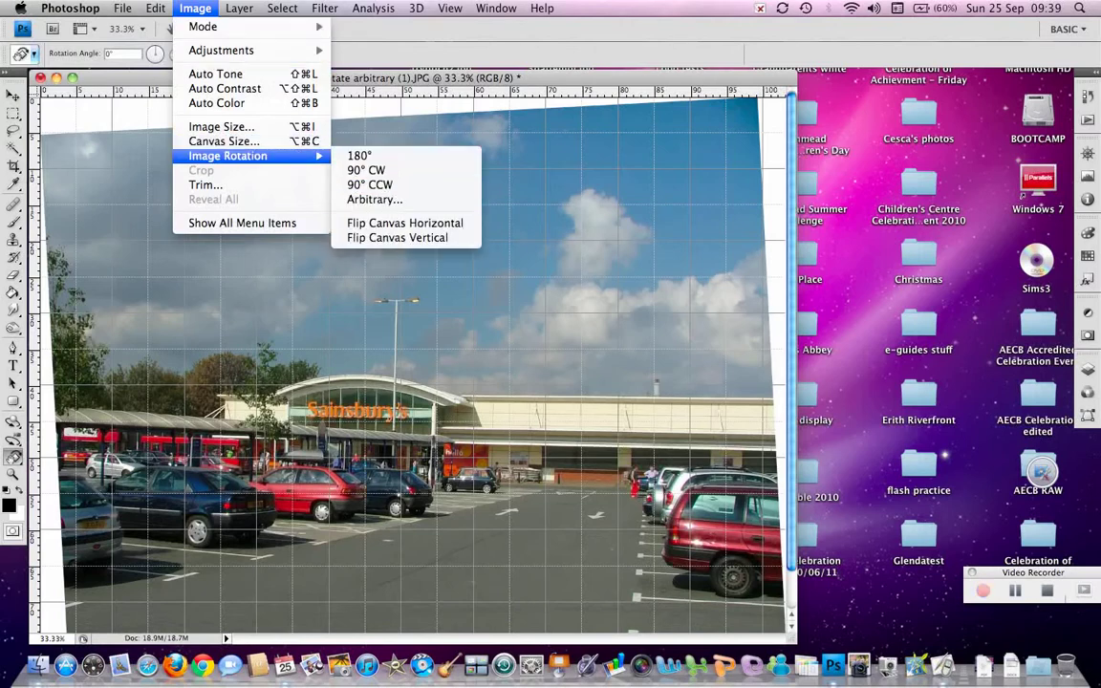
pyautogui.click(374, 200)
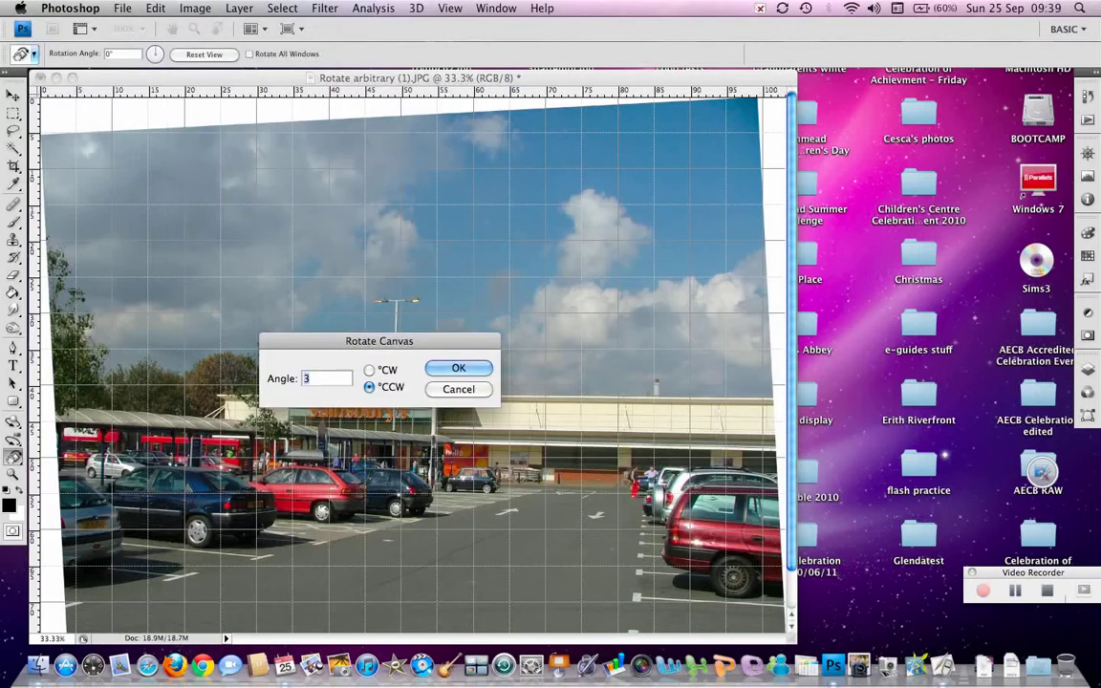
pyautogui.write('3')
pyautogui.press('BackSpace')
pyautogui.write('1')
pyautogui.press('Return')
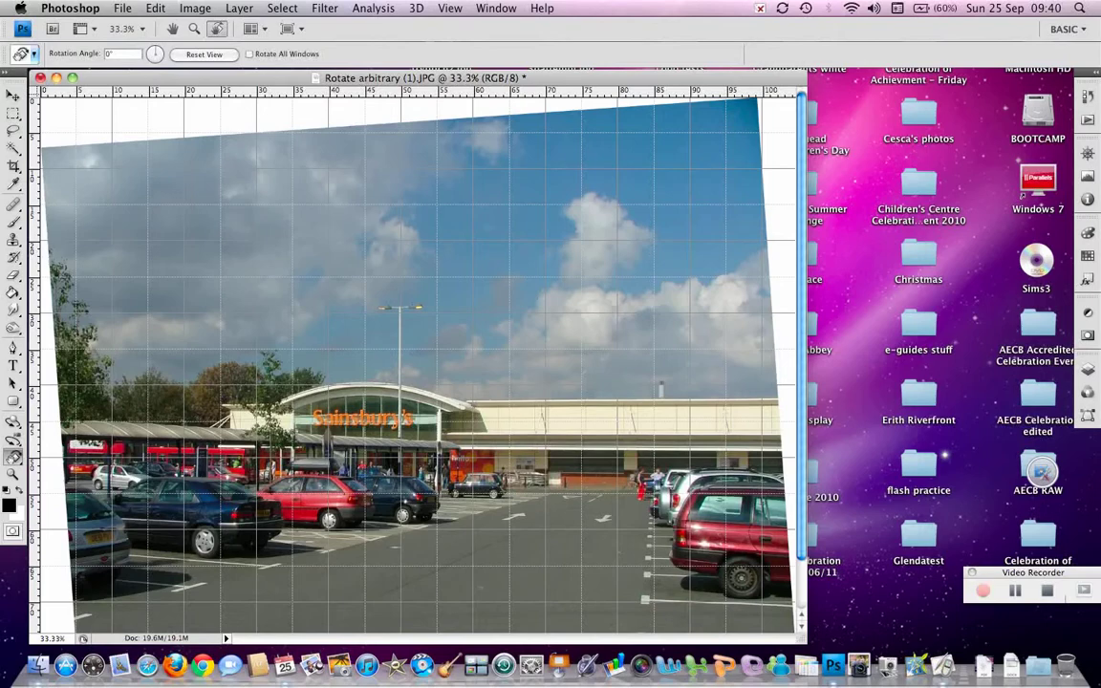
# Fit the whole rotated photo on screen and hide the grid
pyautogui.click(450, 8)
pyautogui.press('super+0')
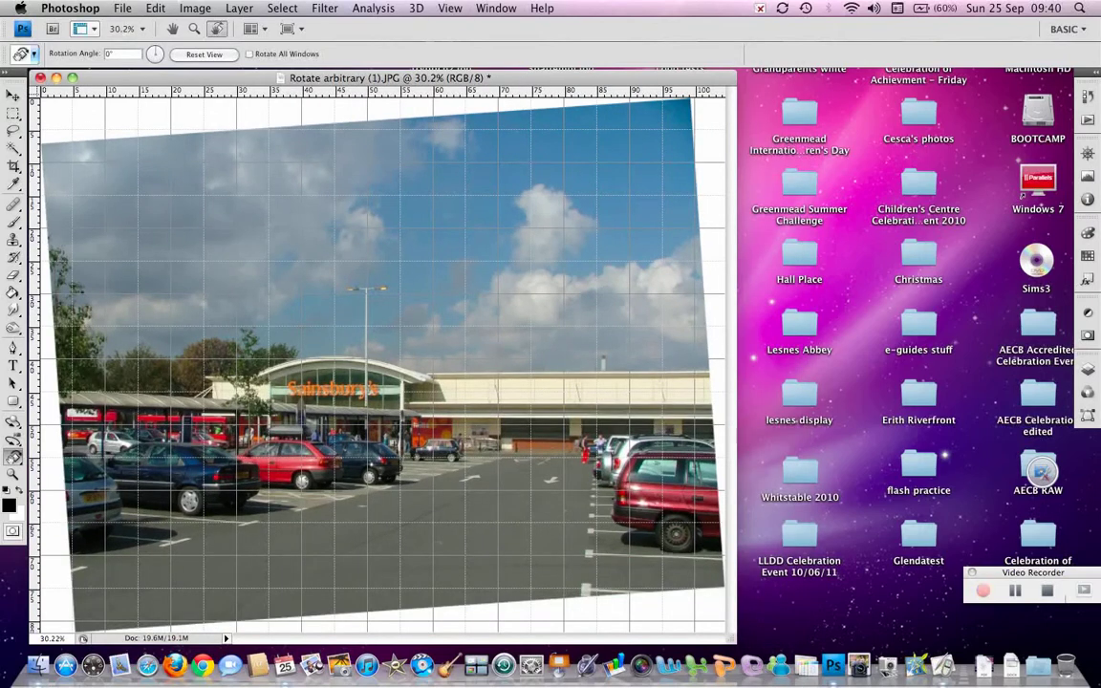
pyautogui.click(84, 29)
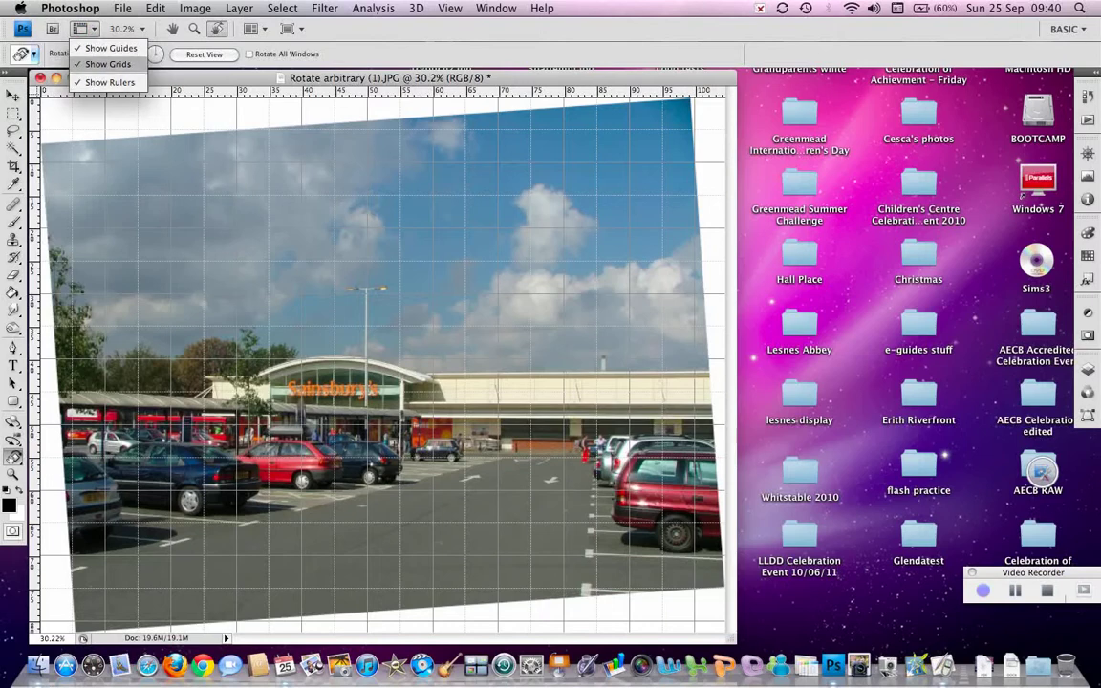
pyautogui.click(108, 64)
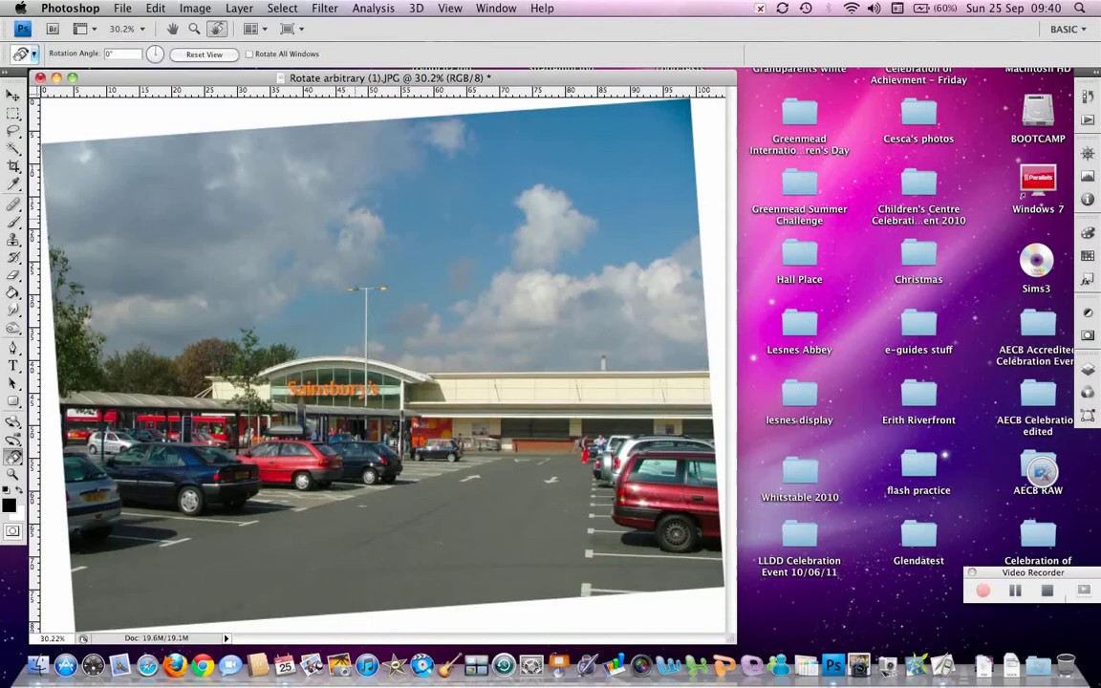
# Select the Crop tool, then step back through the history to undo the 3° and 1° canvas rotations
pyautogui.click(13, 166)
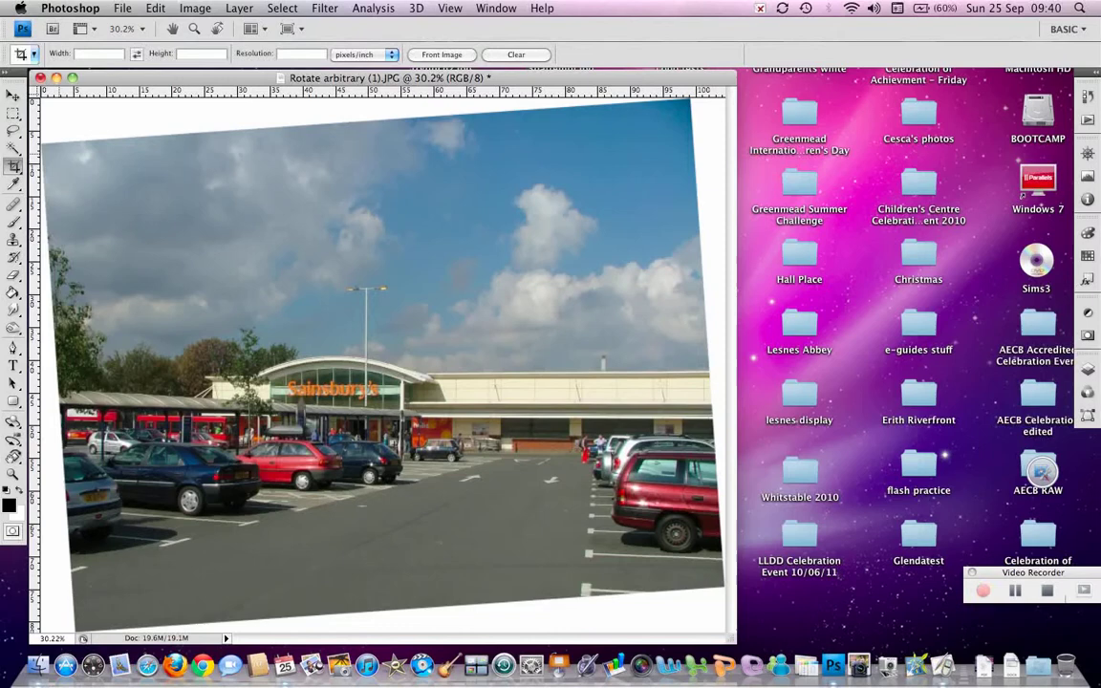
pyautogui.click(13, 167)
pyautogui.click(155, 8)
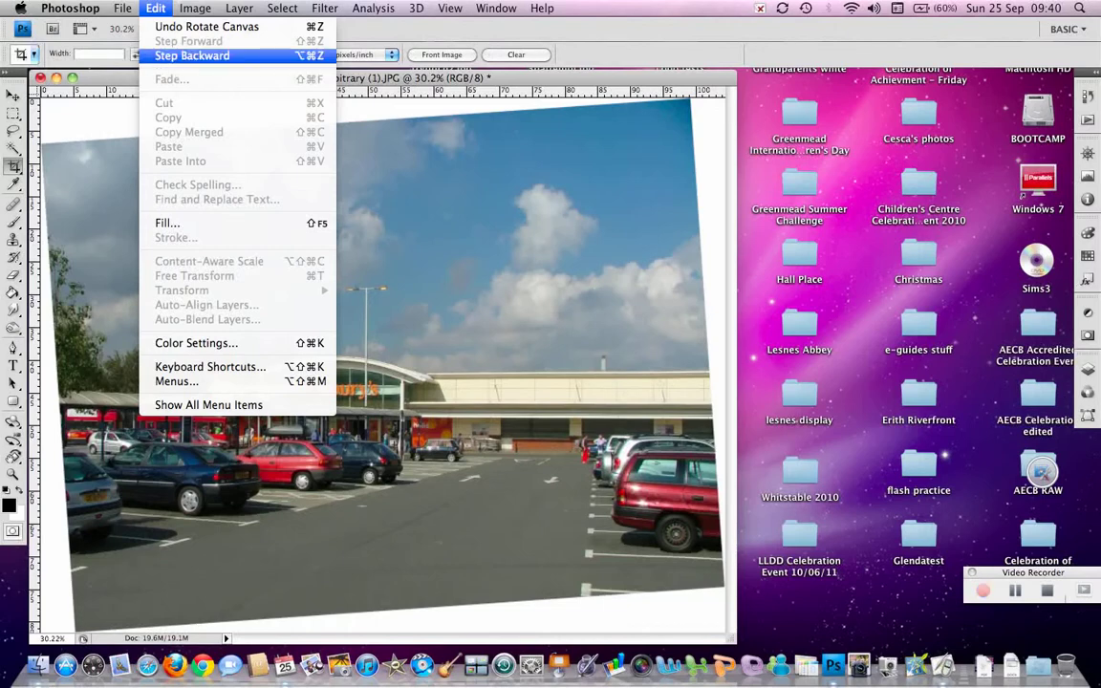
pyautogui.click(197, 61)
pyautogui.click(156, 7)
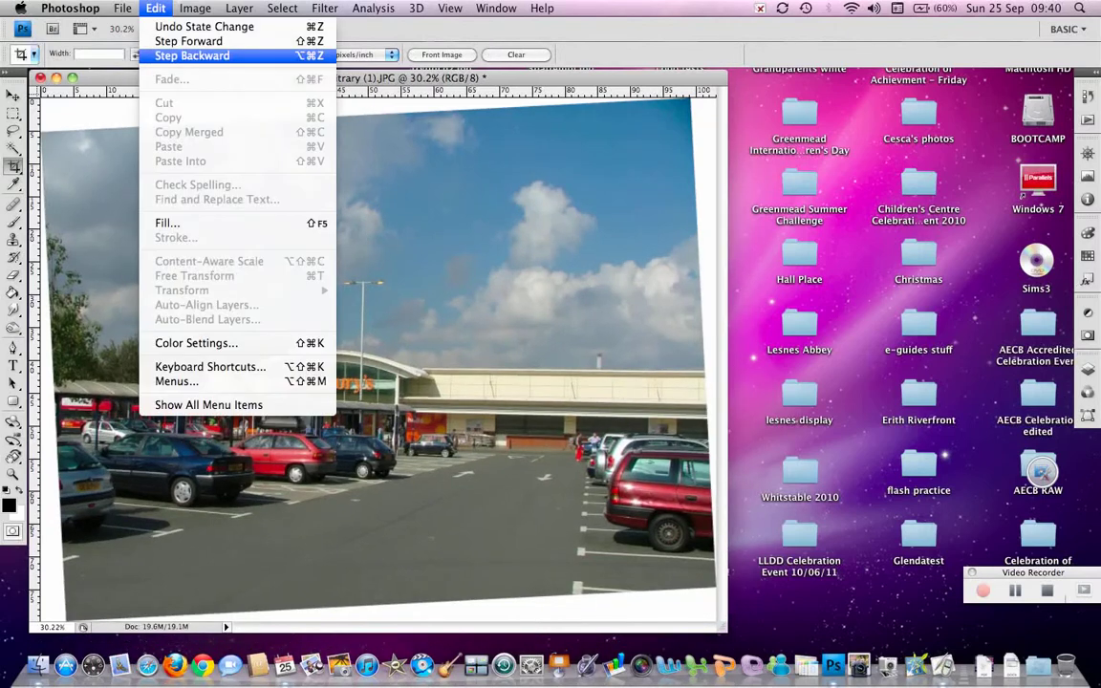
pyautogui.click(192, 56)
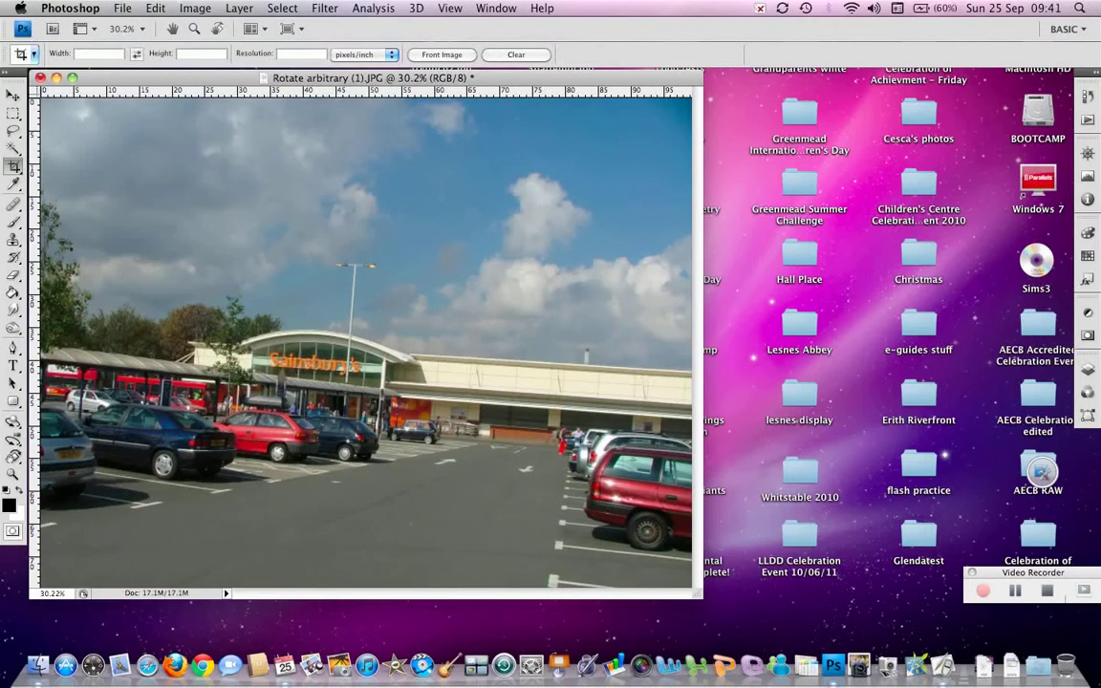
pyautogui.click(156, 7)
pyautogui.click(192, 56)
# Draw a Ruler tool line along the supermarket's sloping roof edge and adjust its end to an angle of about -3.4°
pyautogui.click(14, 182)
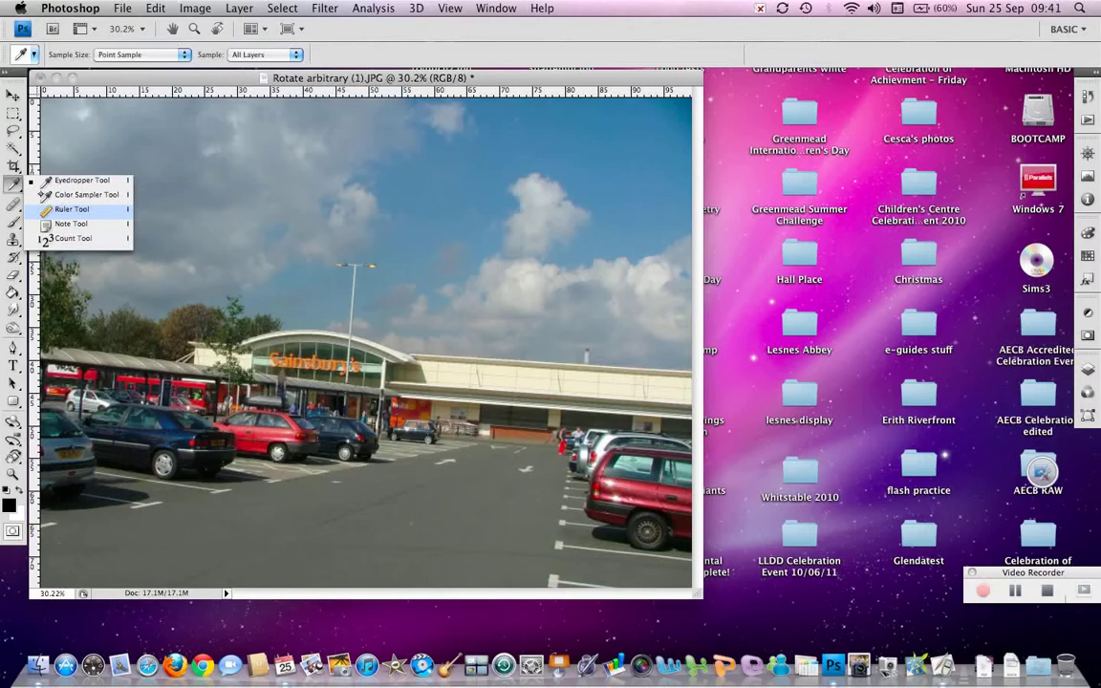
pyautogui.click(72, 209)
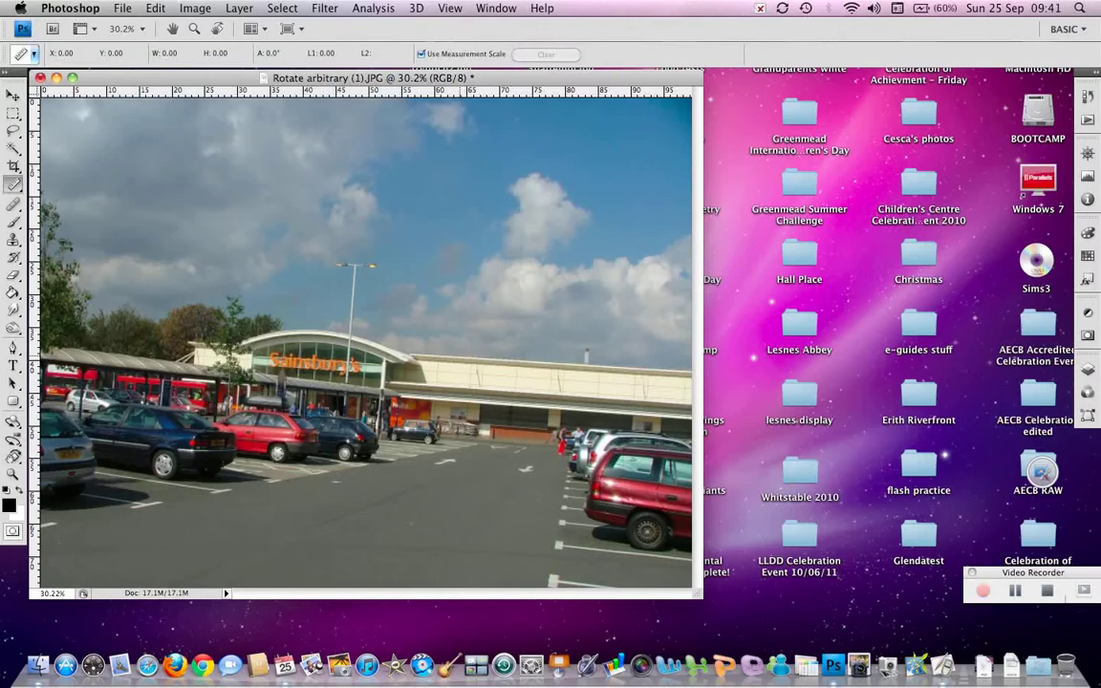
pyautogui.moveTo(457, 355); pyautogui.dragTo(583, 366)
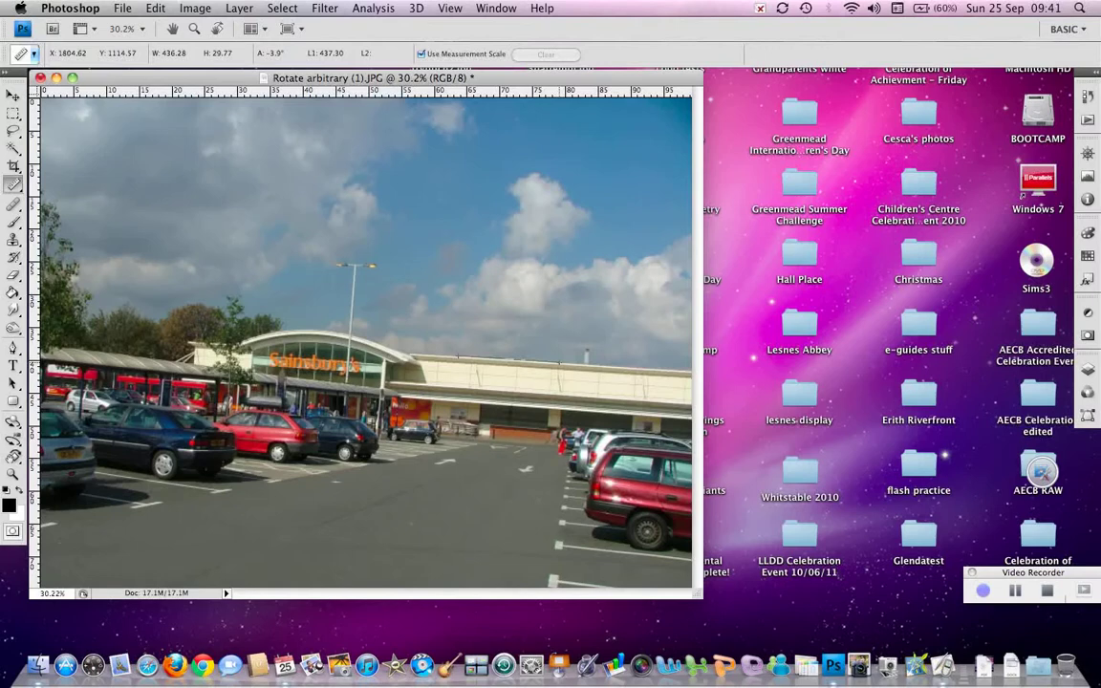
pyautogui.moveTo(559, 363); pyautogui.dragTo(560, 357)
pyautogui.moveTo(559, 355); pyautogui.dragTo(560, 361)
pyautogui.moveTo(562, 362); pyautogui.dragTo(561, 362)
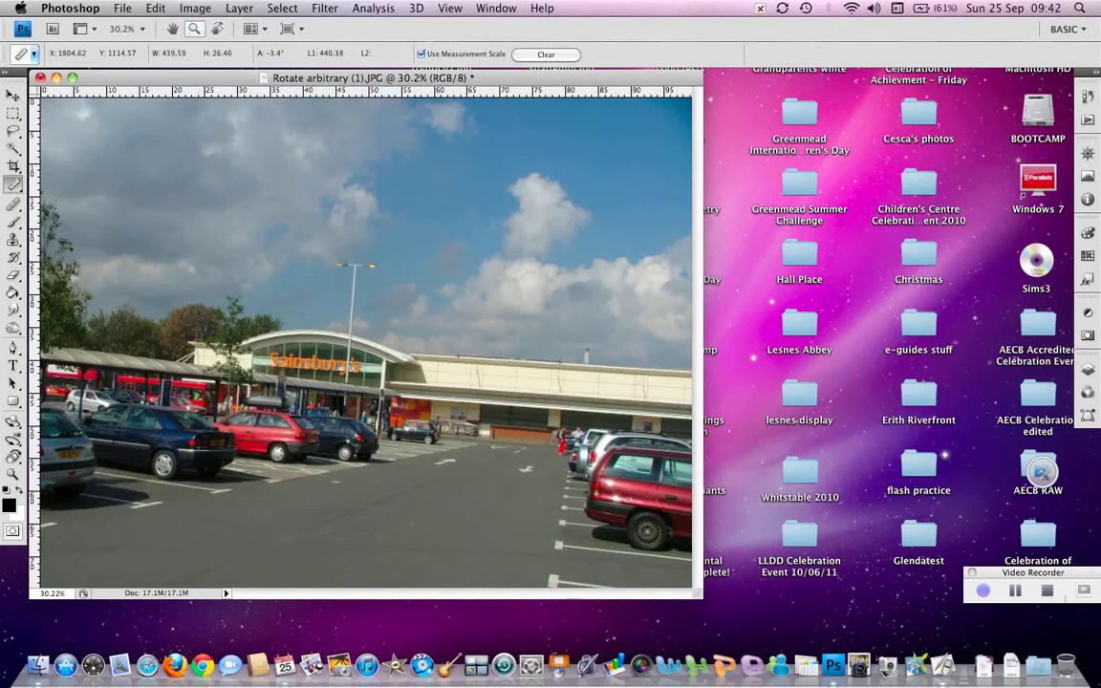
# Straighten the photo with an arbitrary canvas rotation of 3.44° counterclockwise, using the angle of the ruler line
pyautogui.click(195, 8)
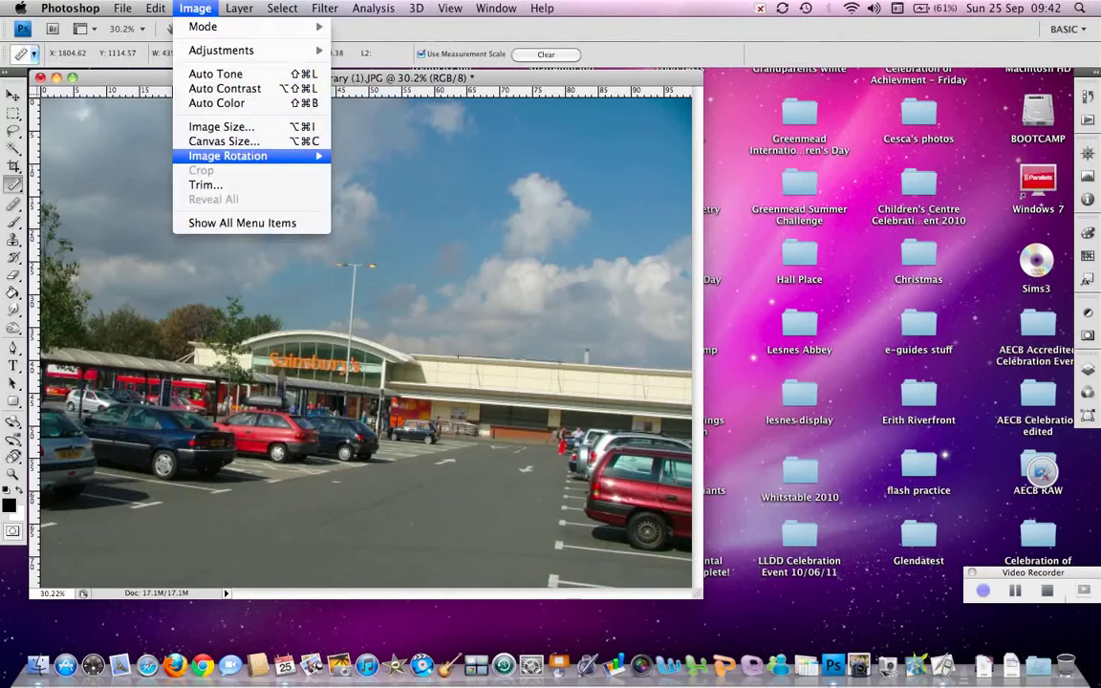
pyautogui.moveTo(228, 155)
pyautogui.click(373, 199)
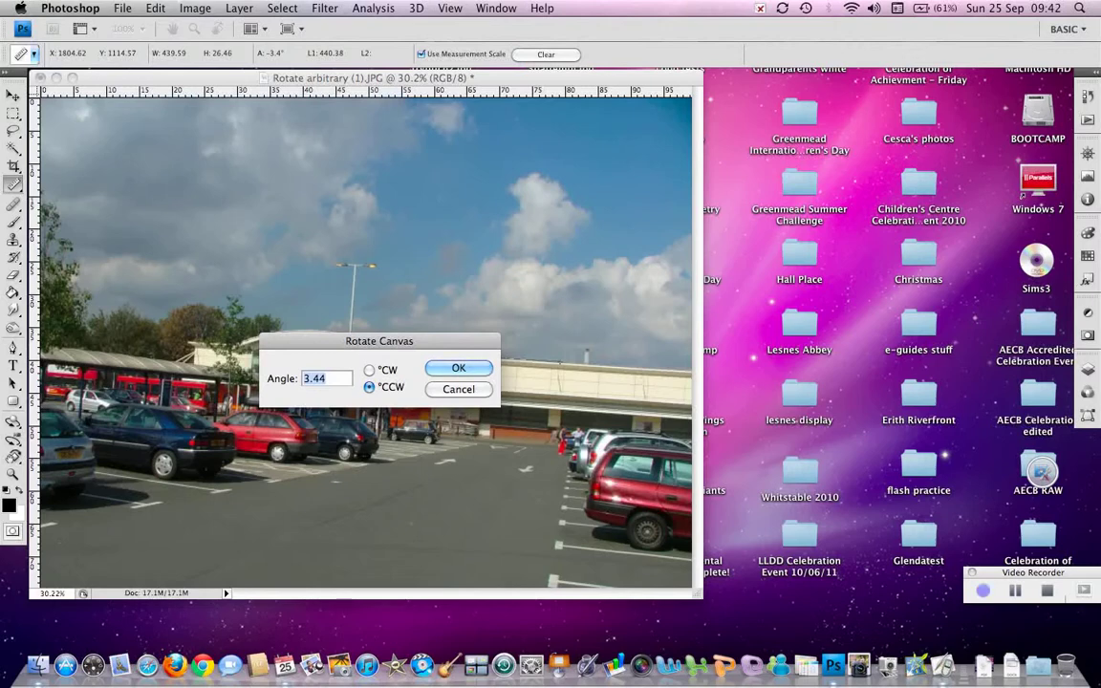
pyautogui.press('Return')
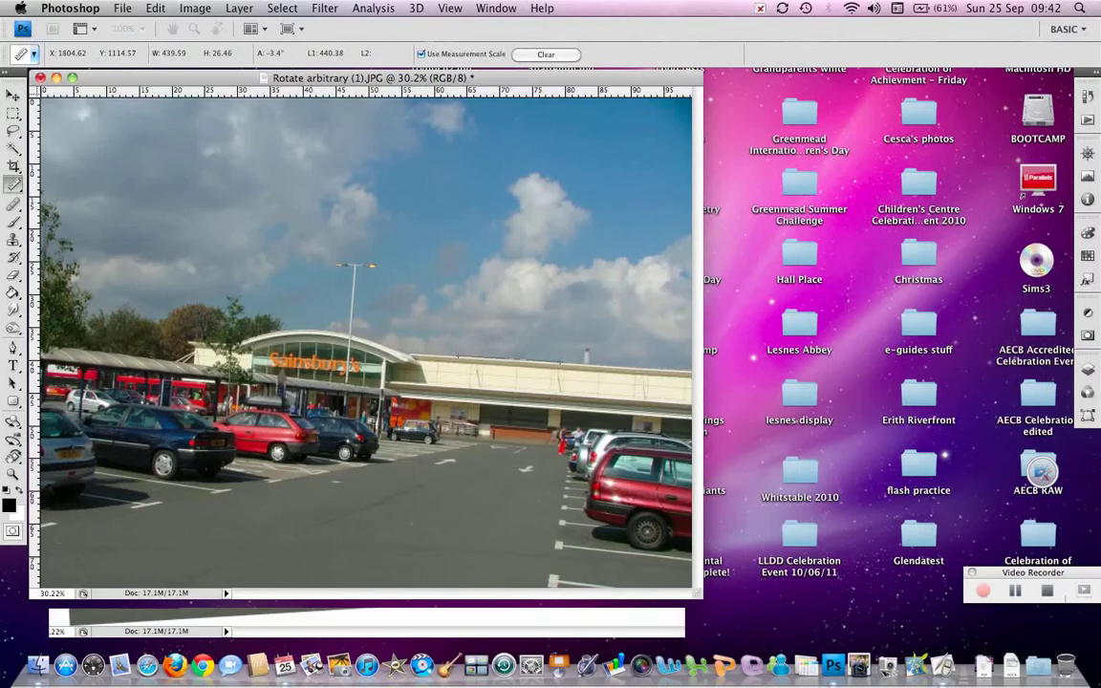